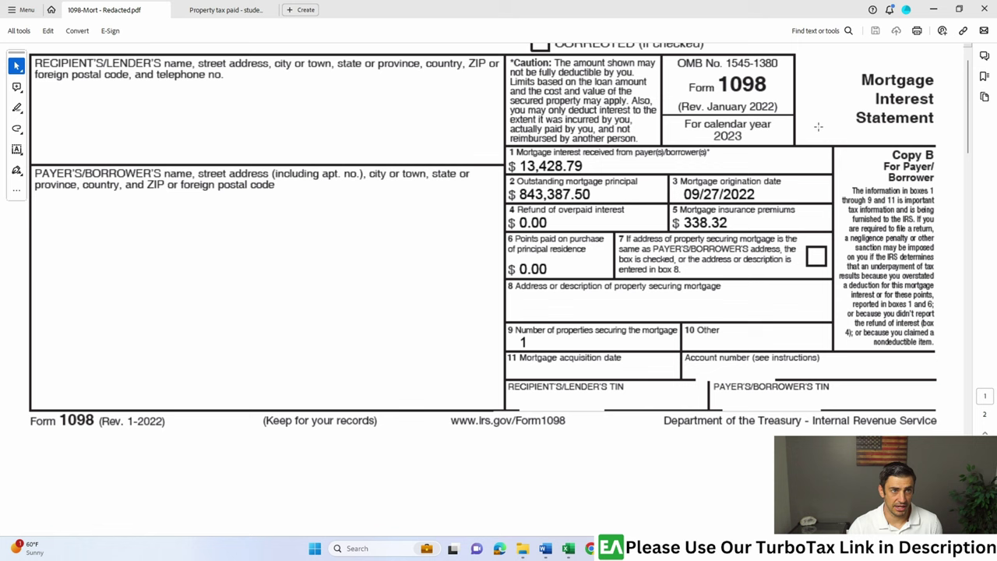
Examine the Form 1098 boxes for mortgage interest, outstanding principal, origination date and insurance premiums.
drag(461, 136, 847, 256)
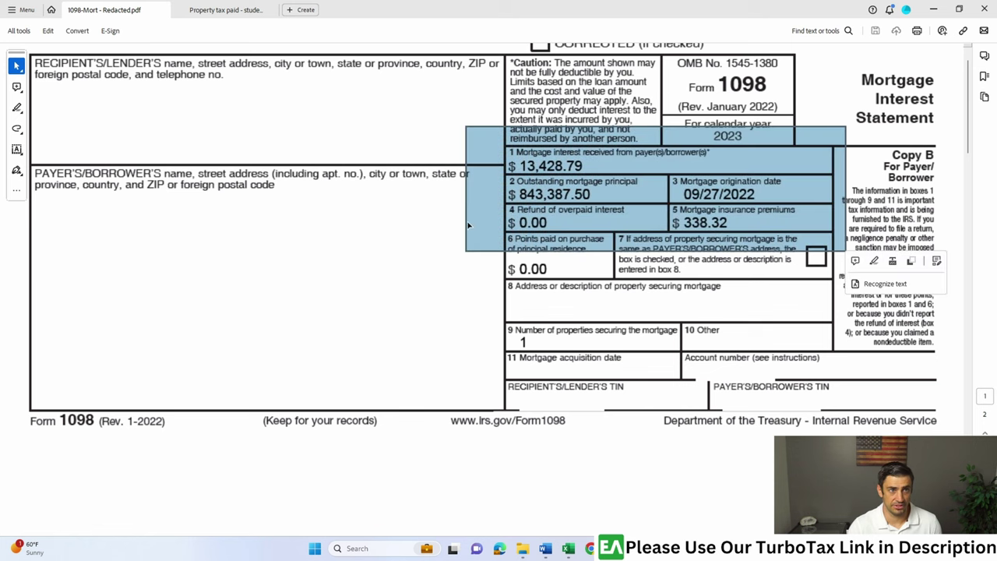
click(458, 263)
click(468, 191)
drag(469, 163, 666, 215)
drag(820, 169, 657, 207)
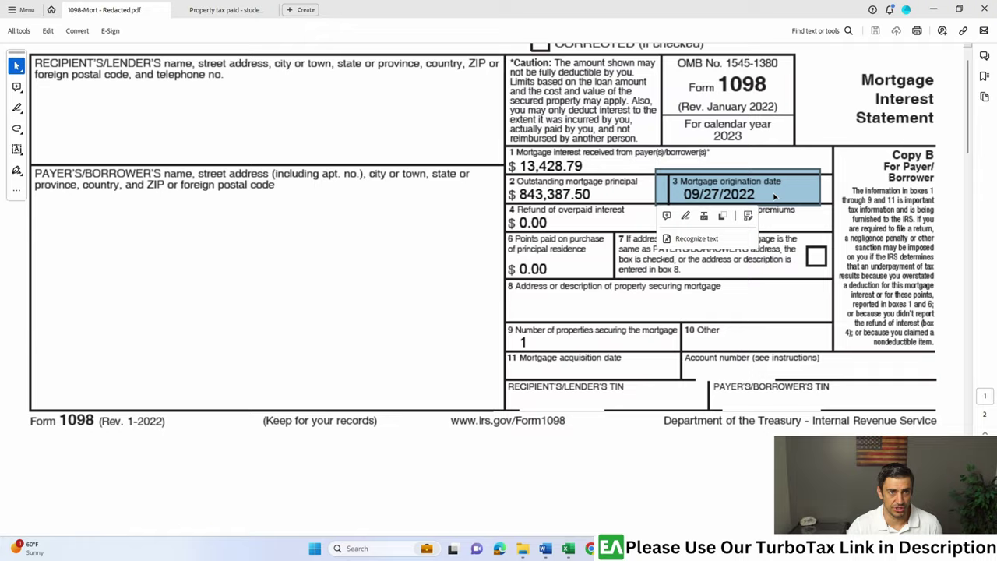
click(601, 222)
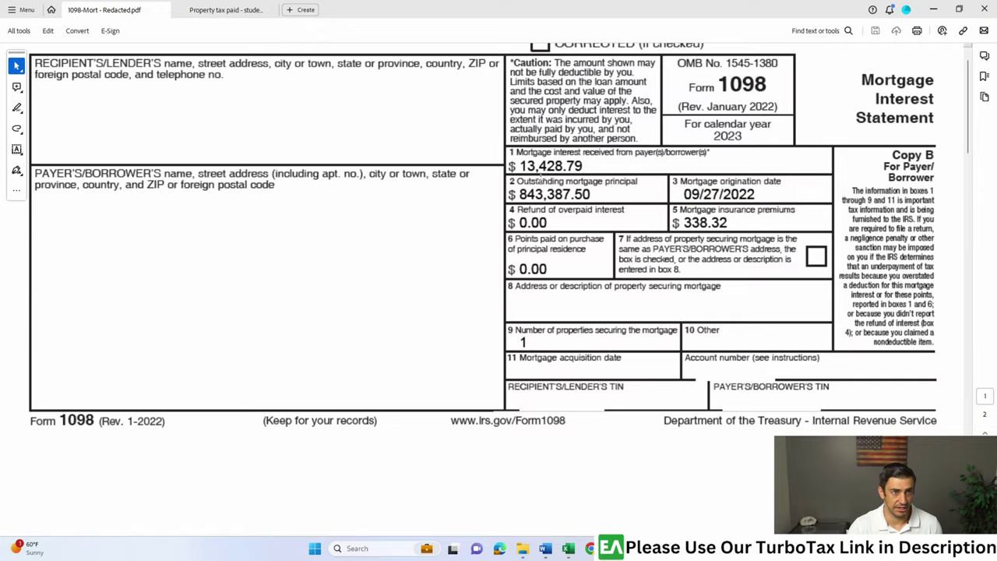
Switch to TurboTax, start the Mortgage Interest and Refinancing (Form 1098) entry under Deductions & Credits, and confirm paying home loans in 2023.
key(alt+Tab)
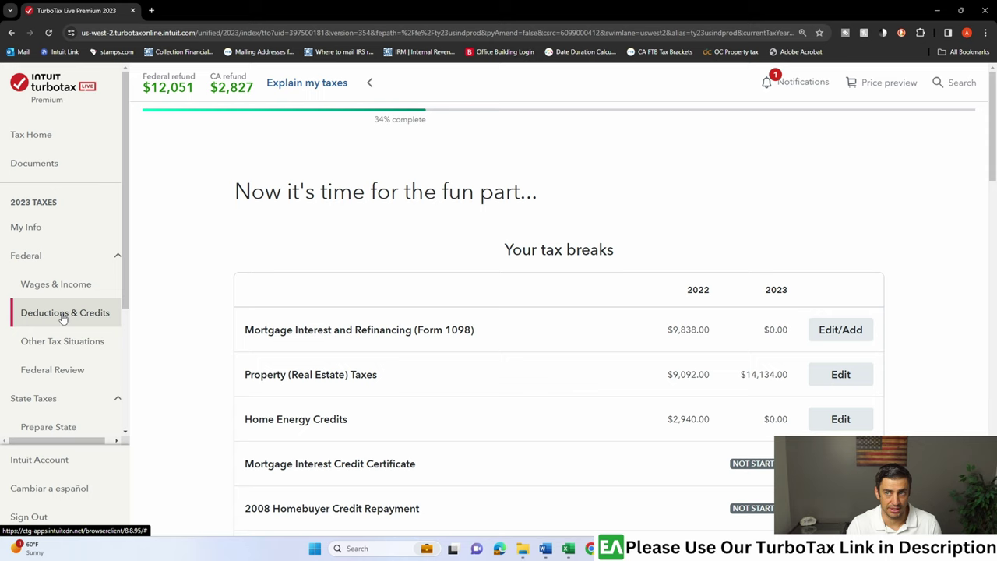
click(63, 319)
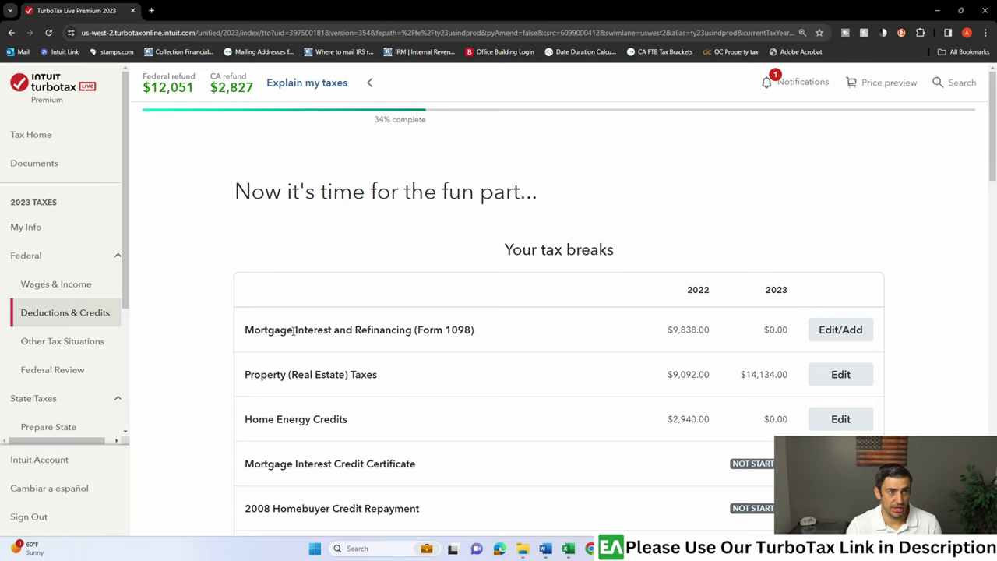
drag(292, 331, 474, 333)
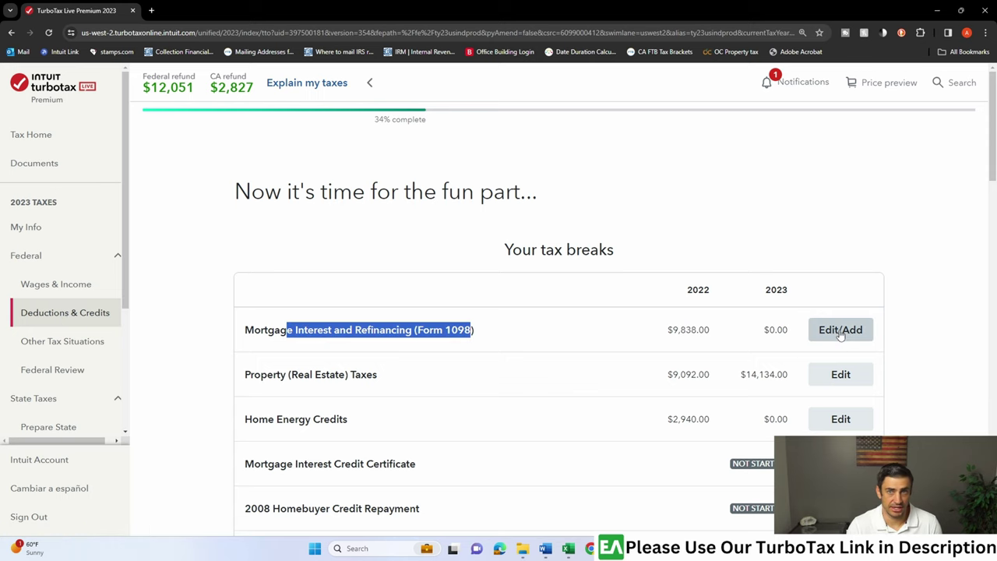
click(841, 330)
scroll(636, 342, down, 1)
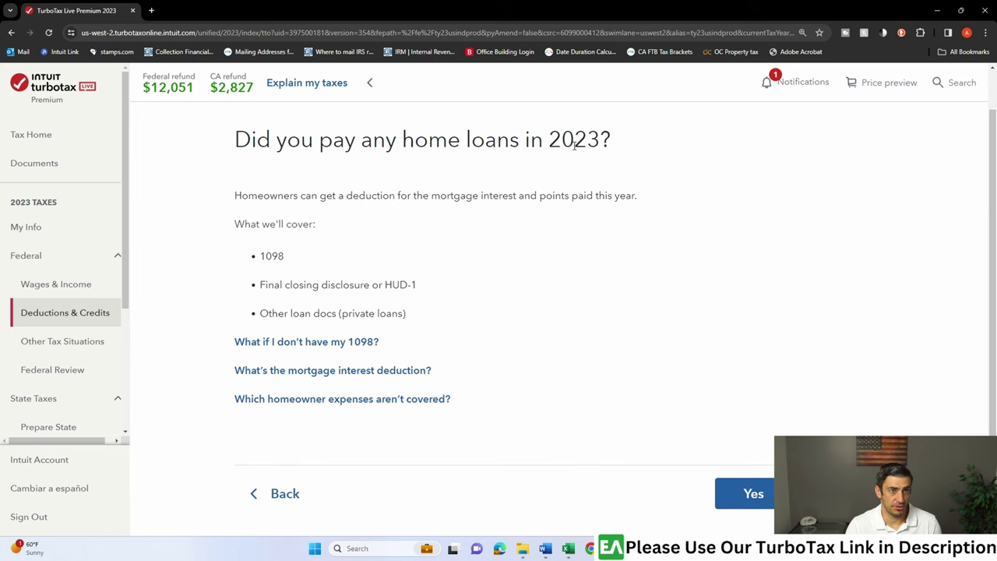
click(748, 492)
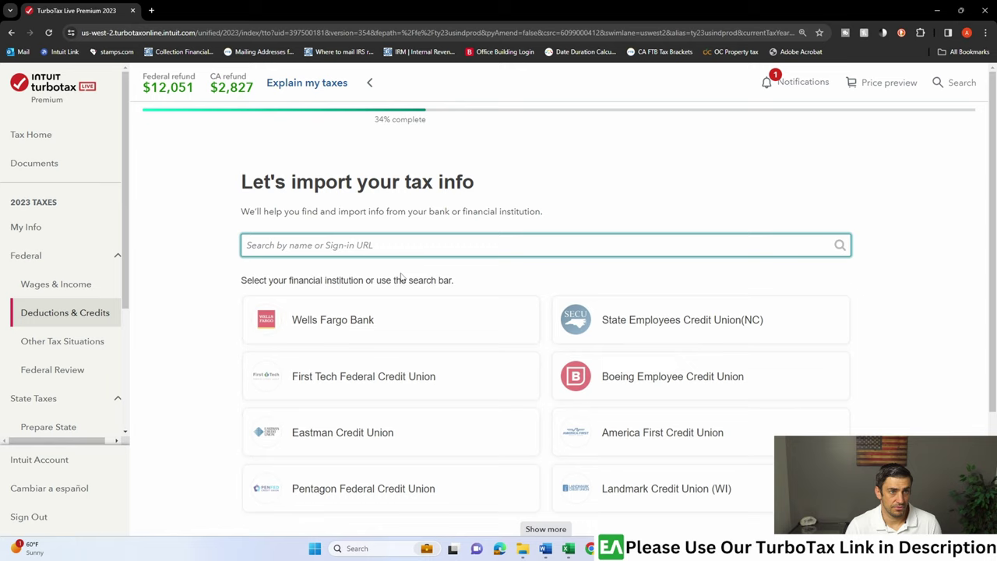
Choose uploading the 1098 from the computer instead of importing it from a bank, and add the form's file from File Explorer.
scroll(541, 279, down, 3)
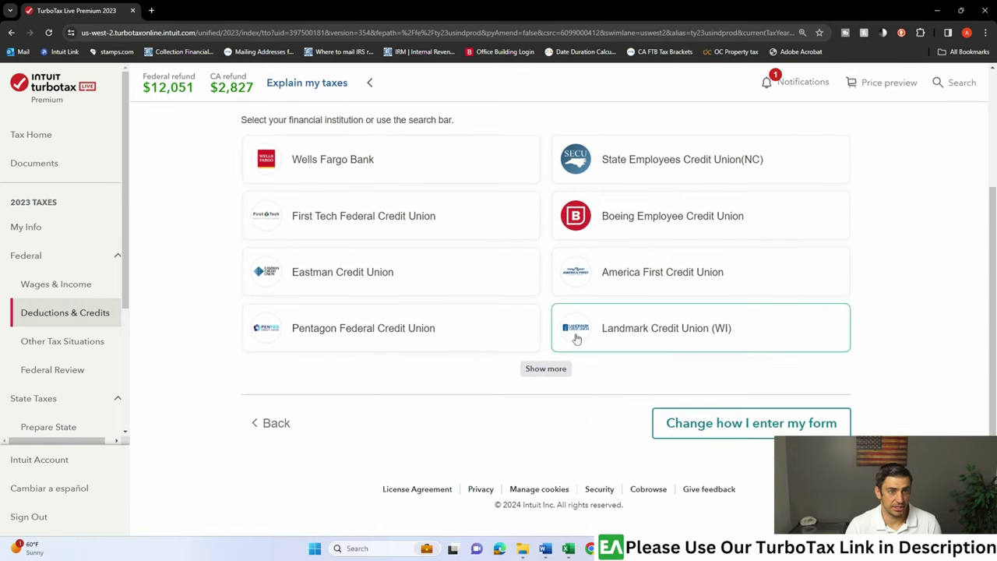
scroll(699, 399, up, 3)
scroll(597, 273, down, 3)
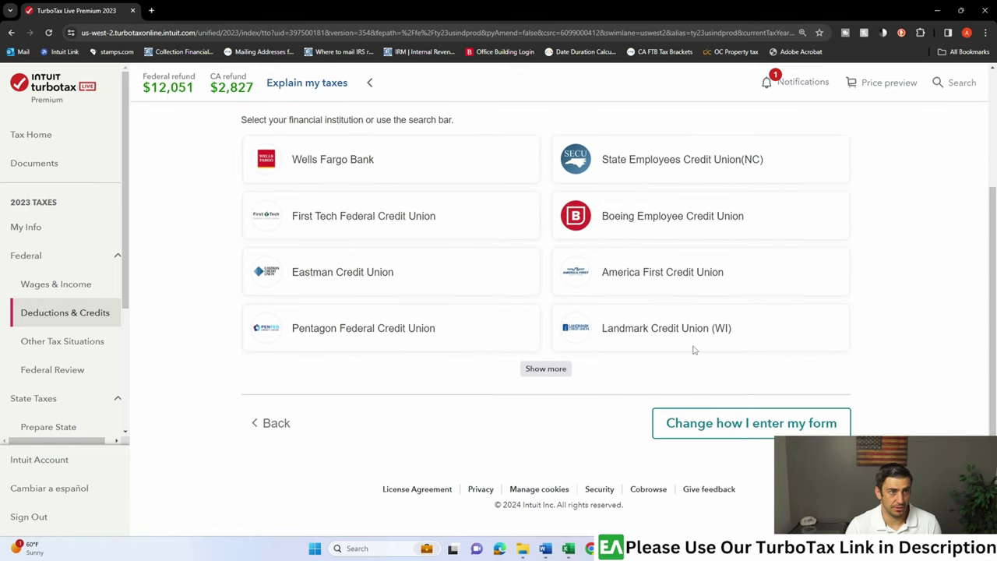
click(724, 423)
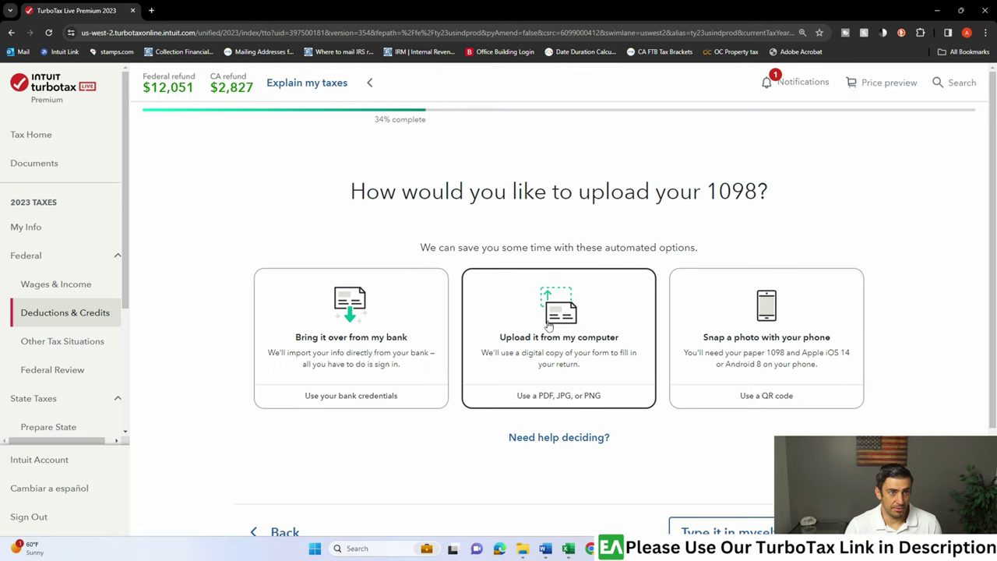
click(628, 316)
scroll(701, 374, down, 3)
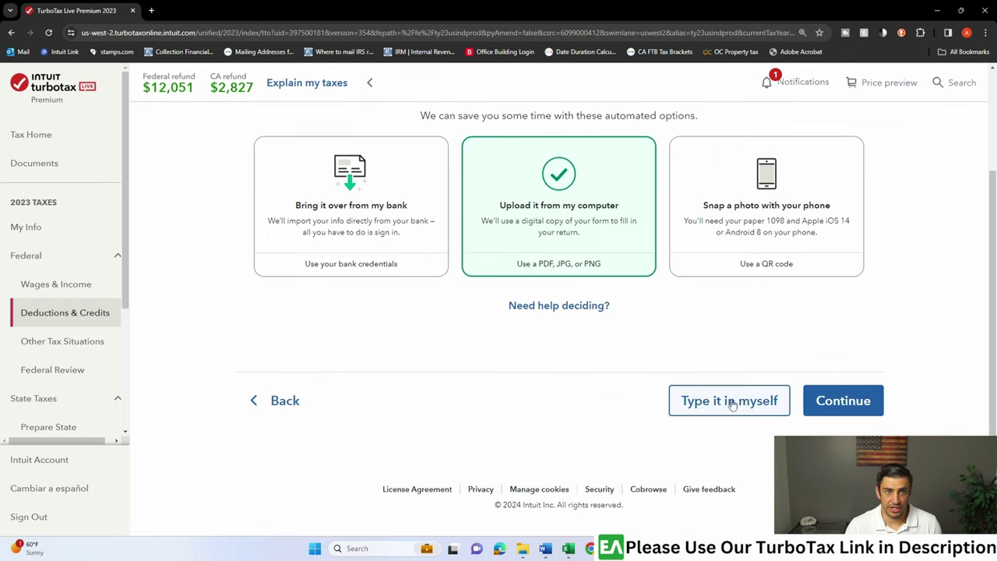
click(827, 402)
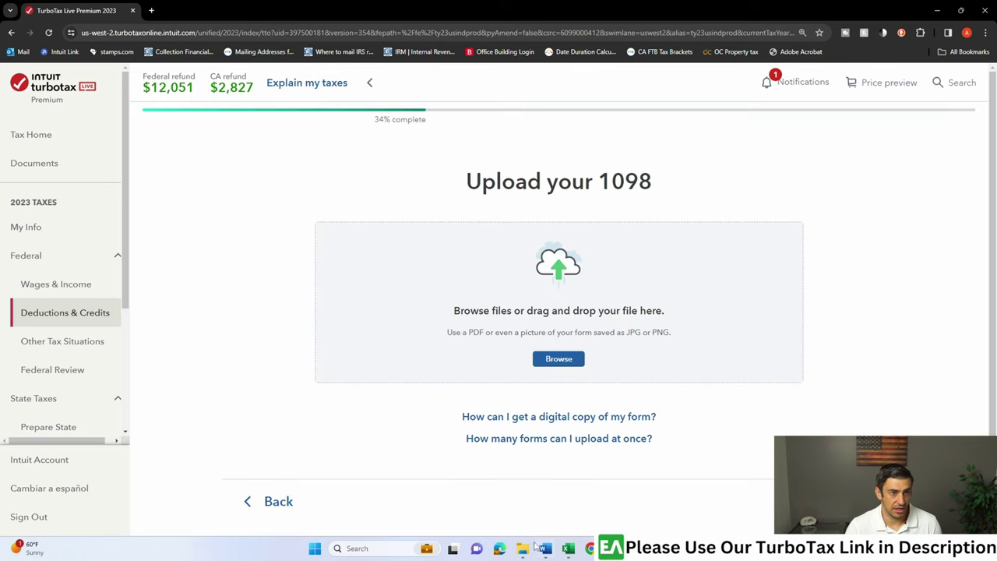
click(524, 548)
drag(780, 234, 592, 265)
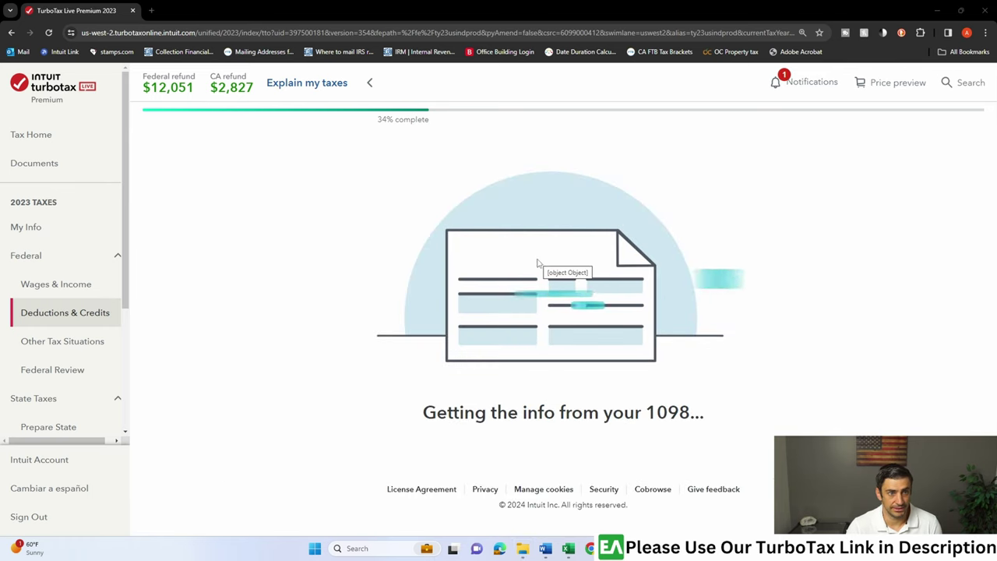
Enter Bank as the lender name and declare that none of the uncommon situations apply.
click(413, 272)
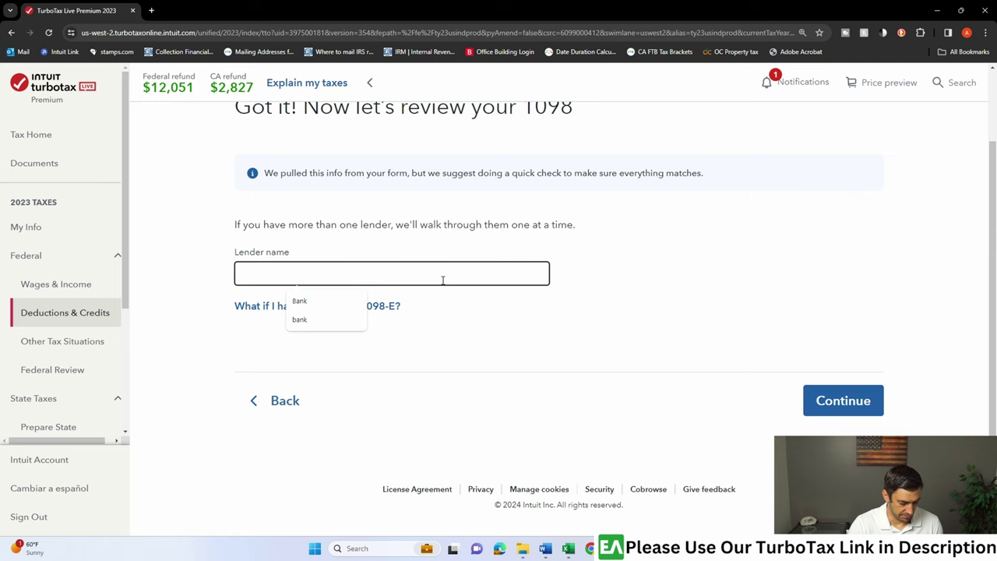
text(Bank)
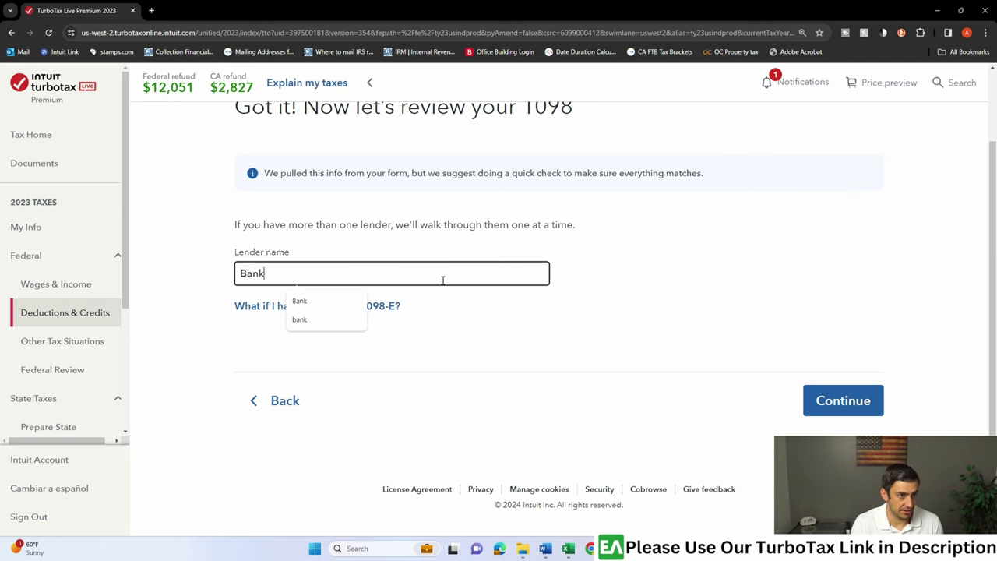
click(826, 405)
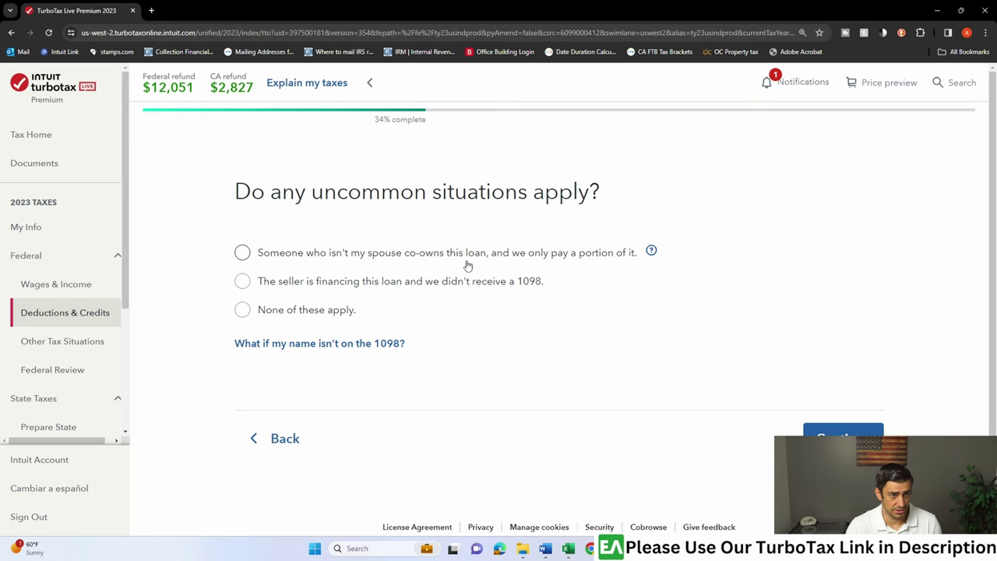
click(244, 312)
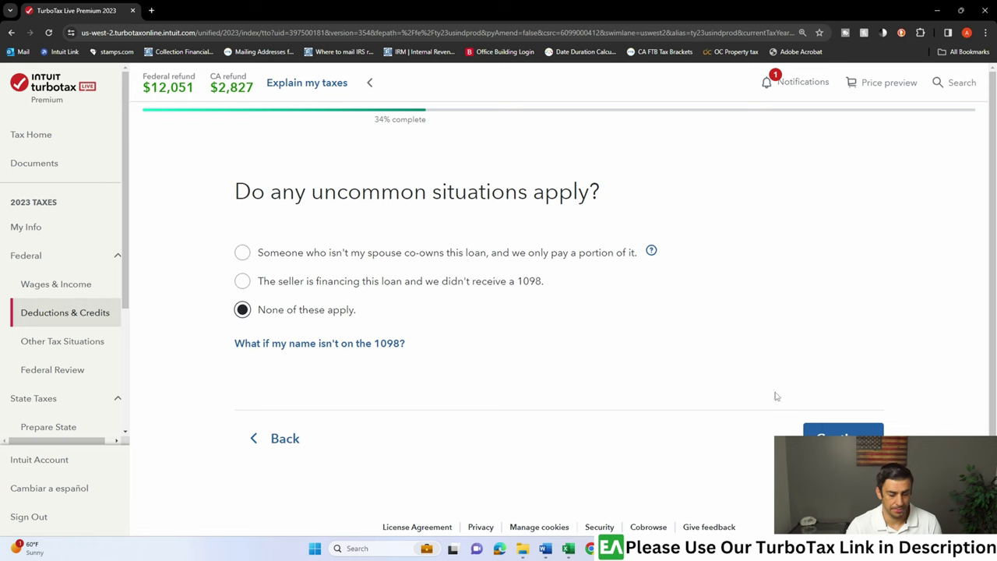
click(820, 430)
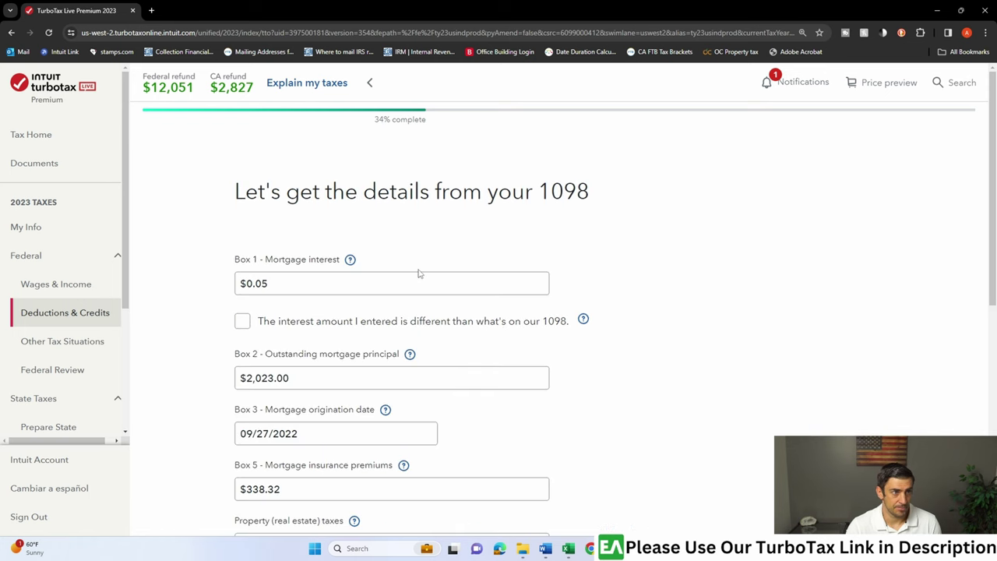
Arrange the 1098 PDF side by side with the TurboTax details page so that the form's numbered boxes can be read.
scroll(425, 277, down, 1)
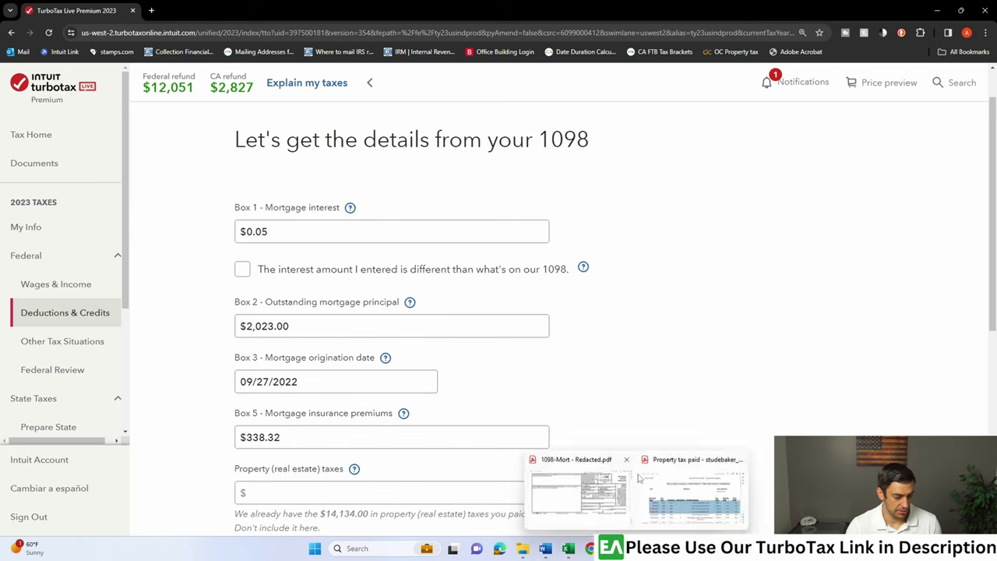
click(668, 462)
key(super+Left)
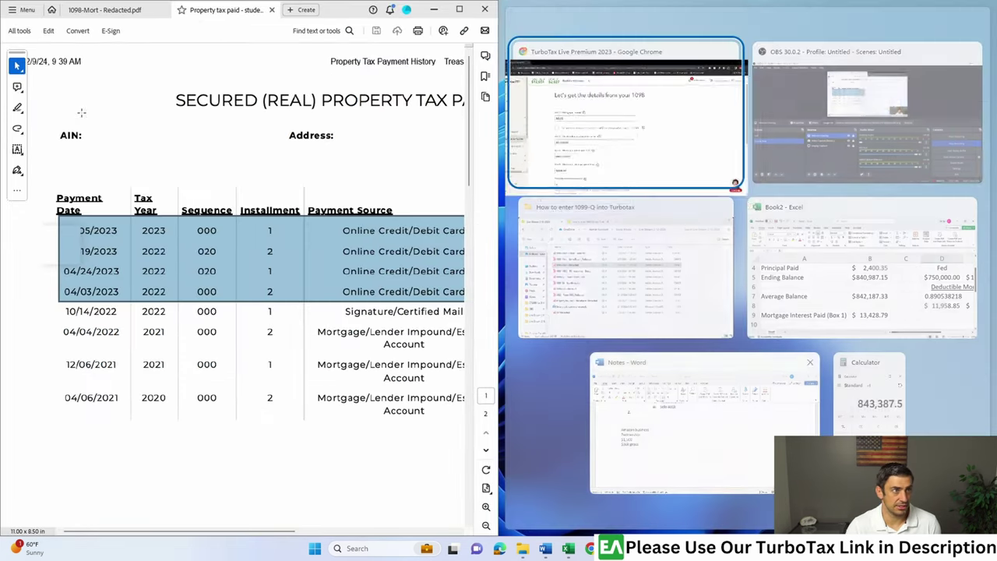
click(575, 117)
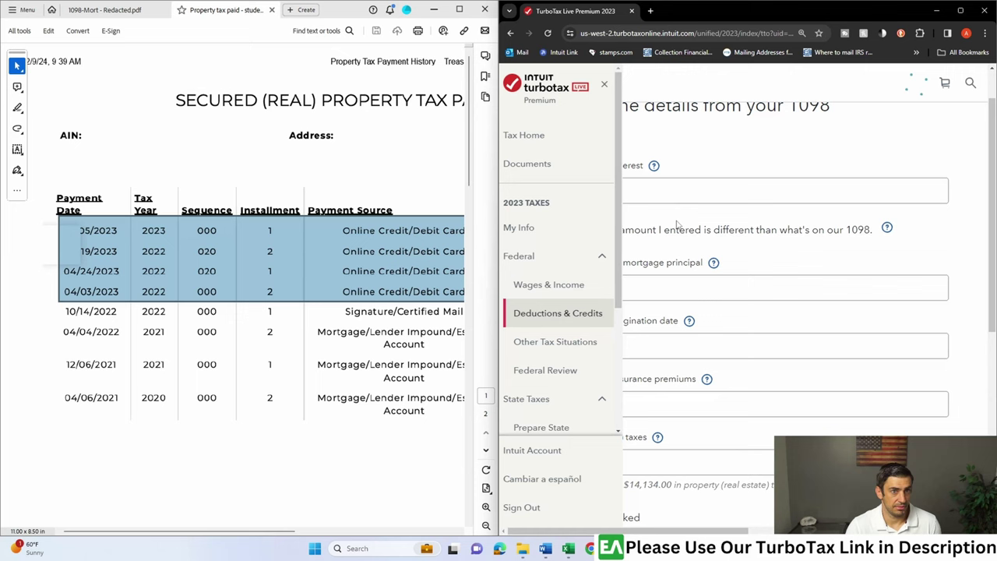
scroll(713, 286, down, 1)
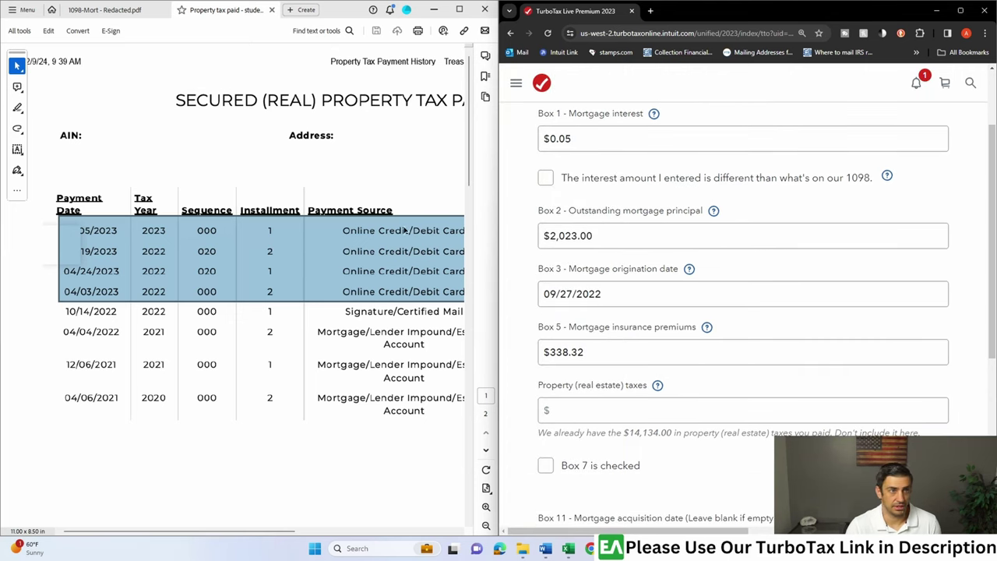
click(153, 15)
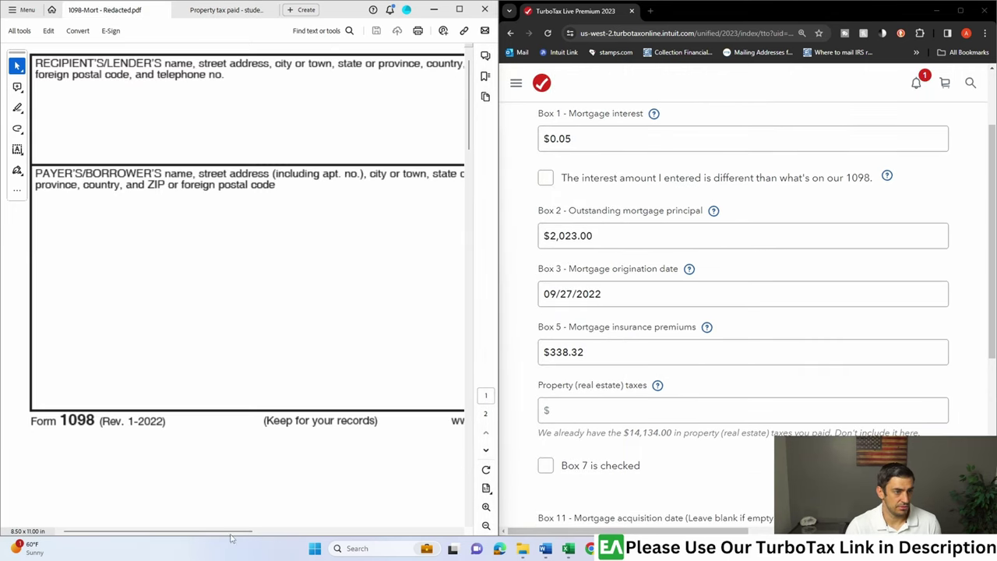
click(291, 280)
scroll(291, 280, right, 5)
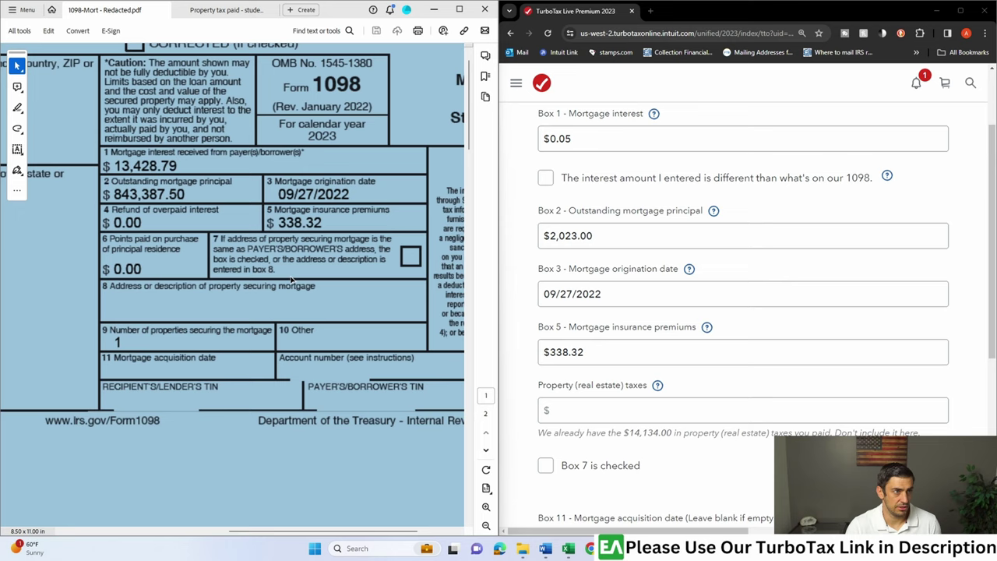
Correct the 1098 details: set Box 1 mortgage interest to $13,428.79 and Box 2 outstanding mortgage principal to $843,387.50.
scroll(592, 210, up, 3)
drag(583, 242, 529, 244)
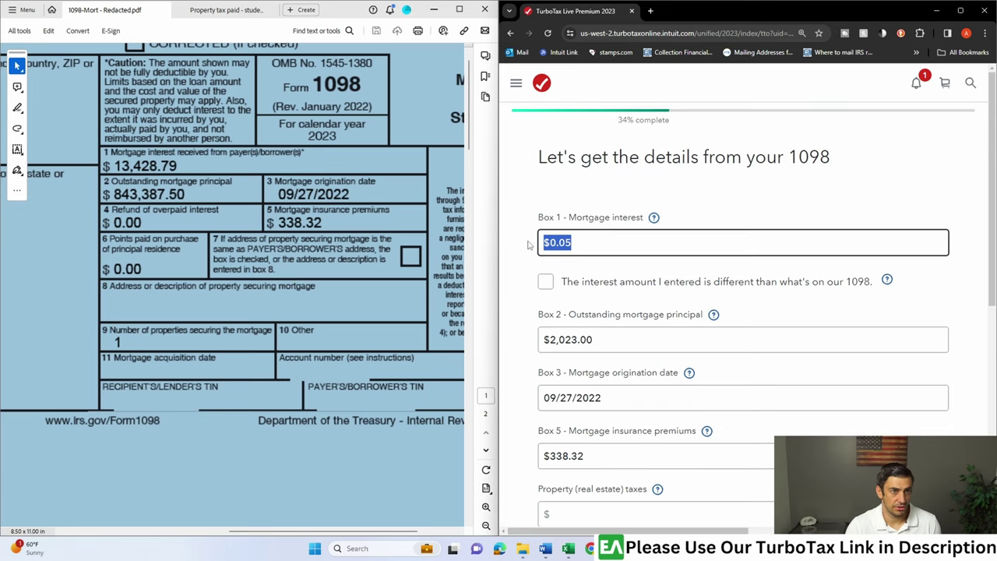
key(BackSpace)
text(13,42)
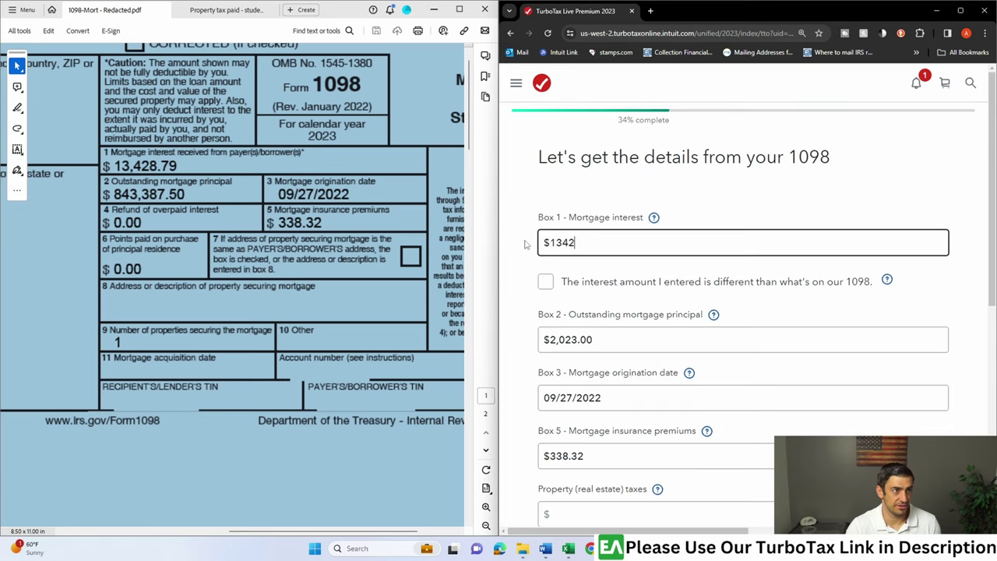
text(8.79)
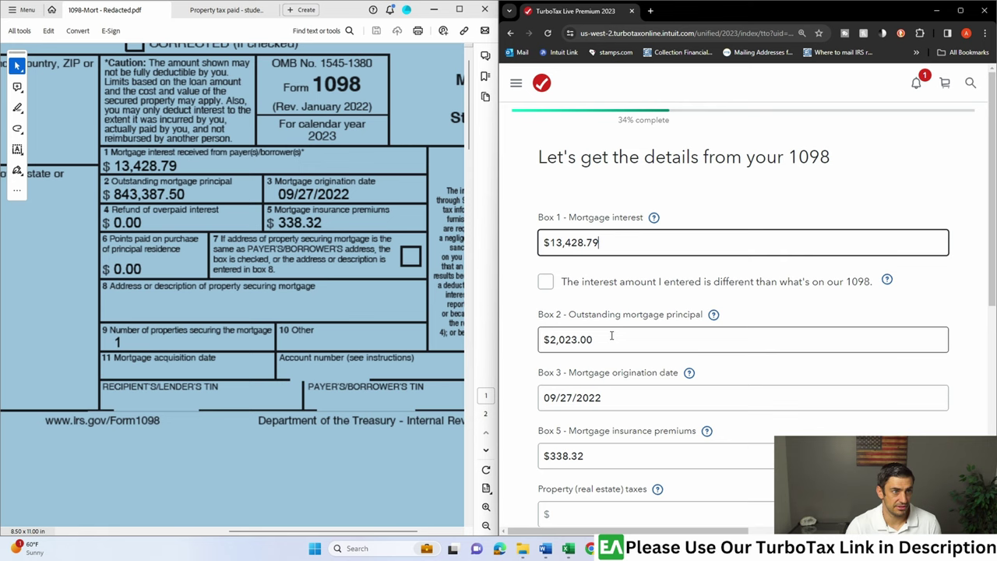
drag(611, 335, 484, 340)
text(84)
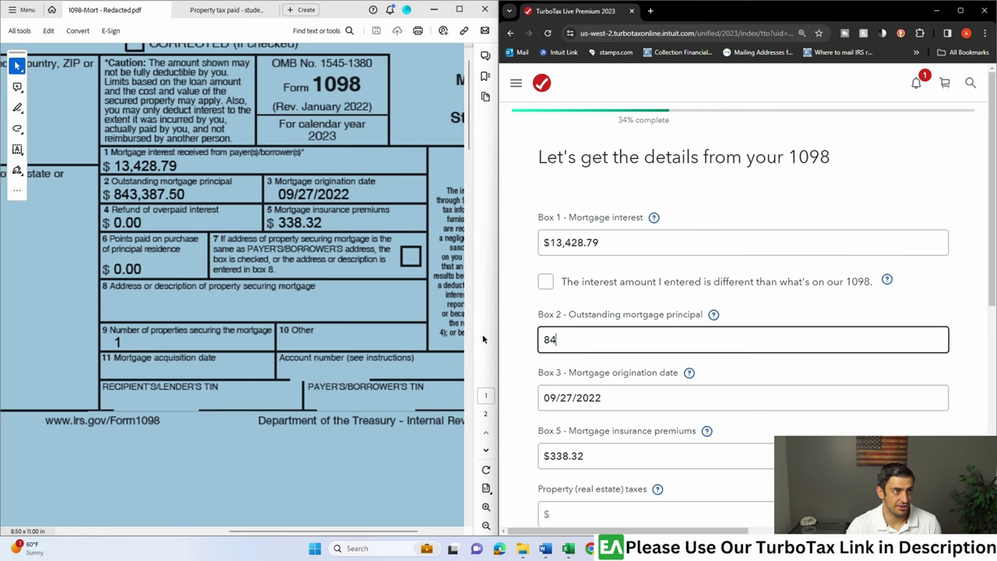
text(3,387.50)
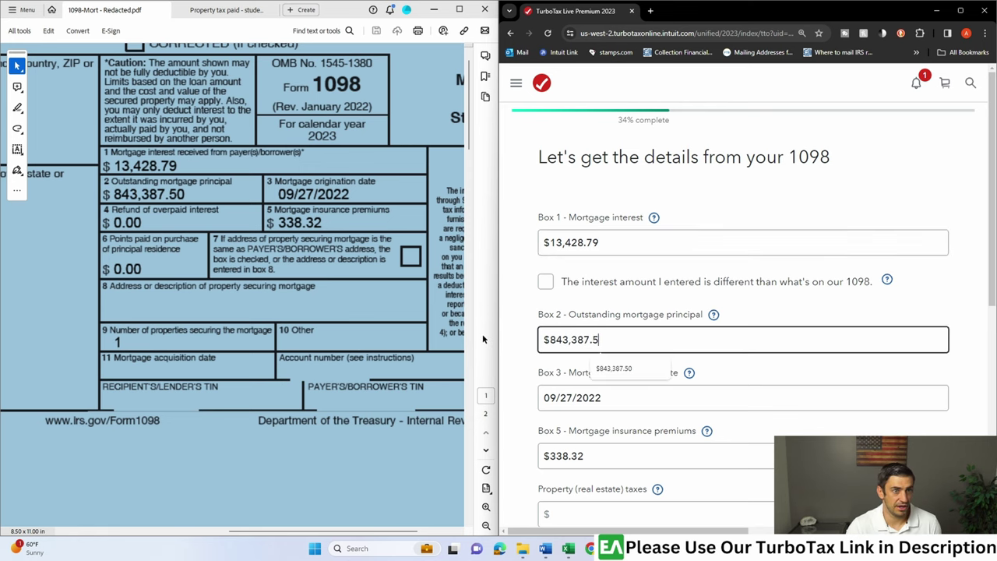
Submit the 1098 details with the Box 11 acquisition date left blank, and declare that the loan is secured by an owned property.
click(606, 398)
scroll(714, 362, down, 2)
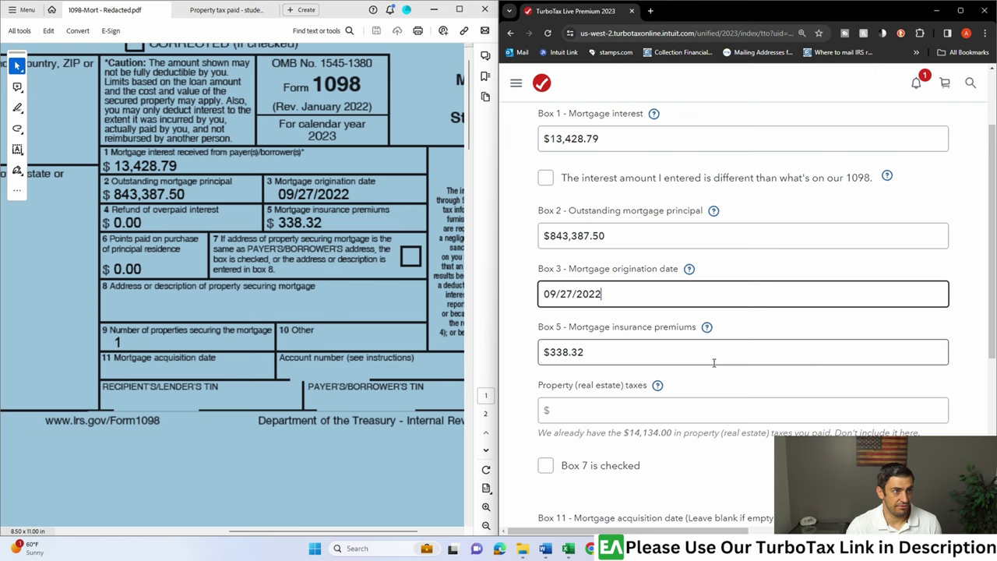
scroll(702, 361, down, 4)
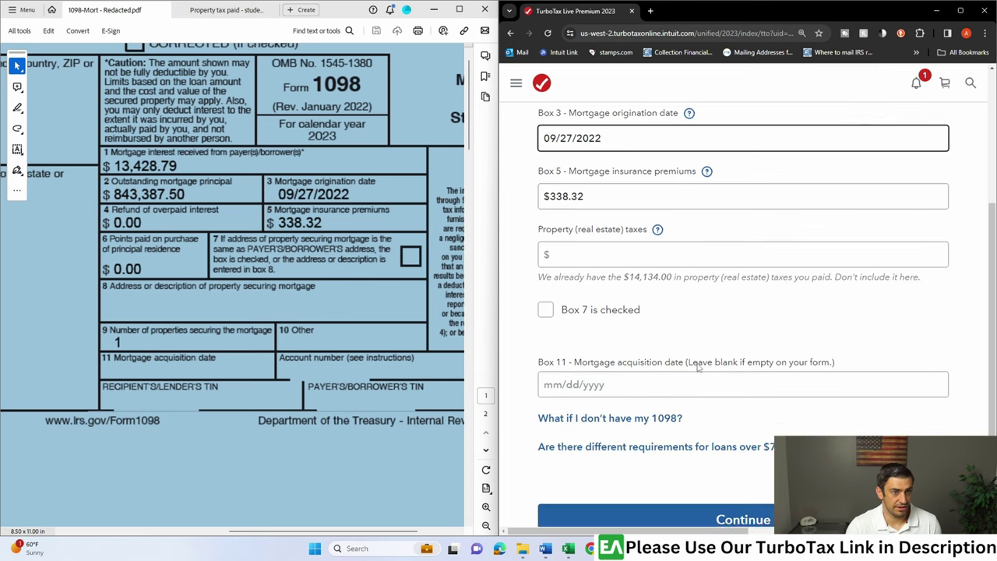
click(696, 376)
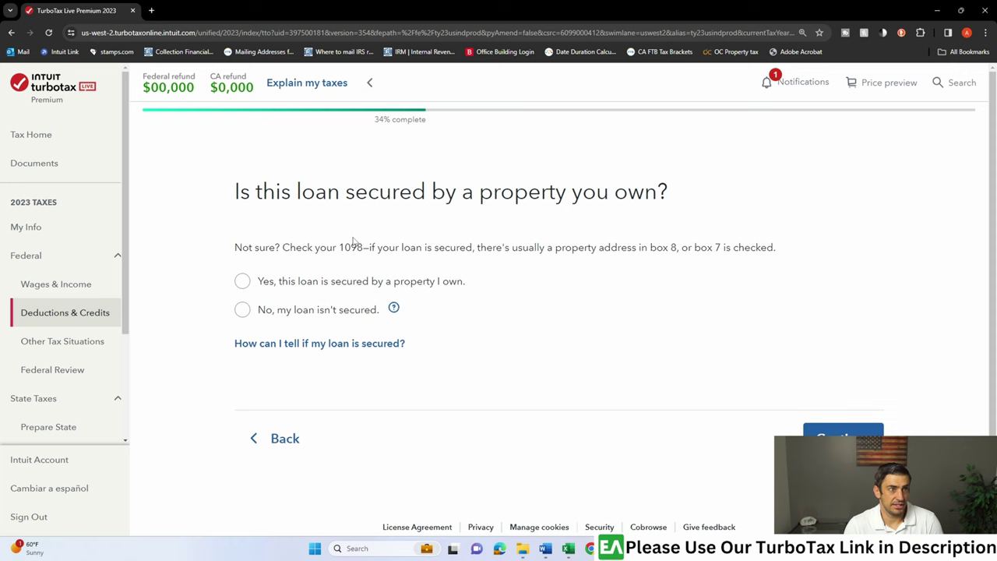
click(242, 281)
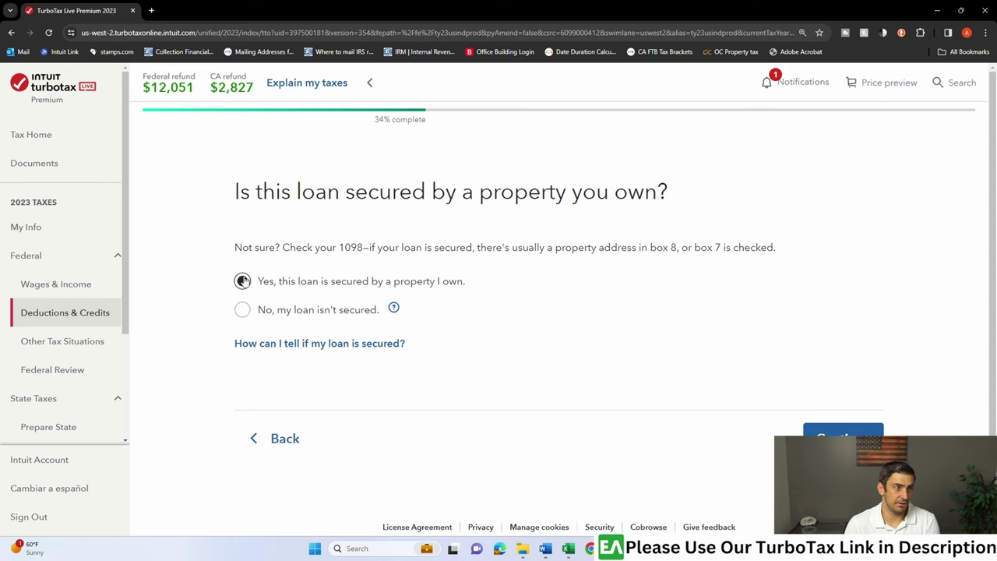
click(812, 431)
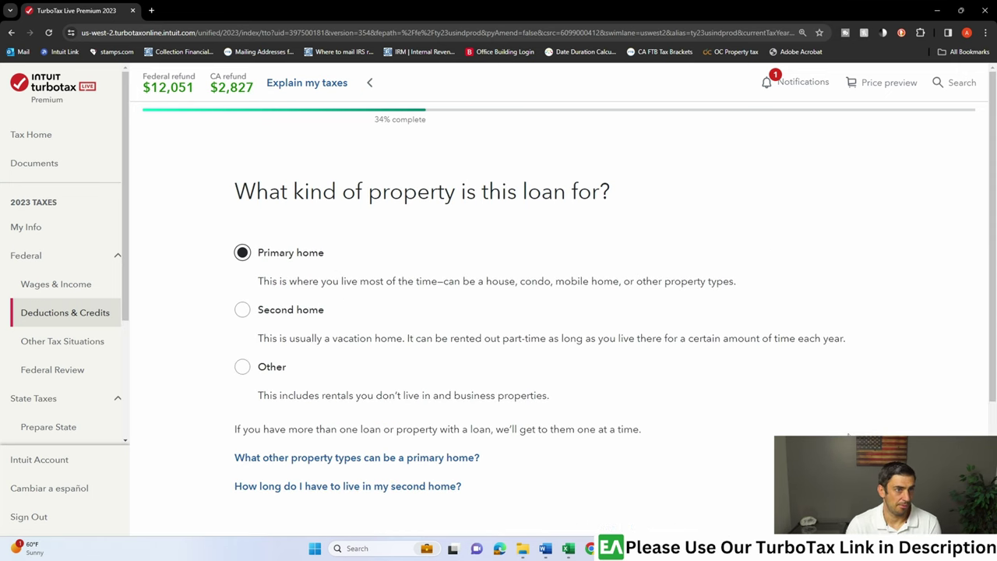
Submit Primary home as the kind of property this loan is for.
scroll(438, 269, down, 1)
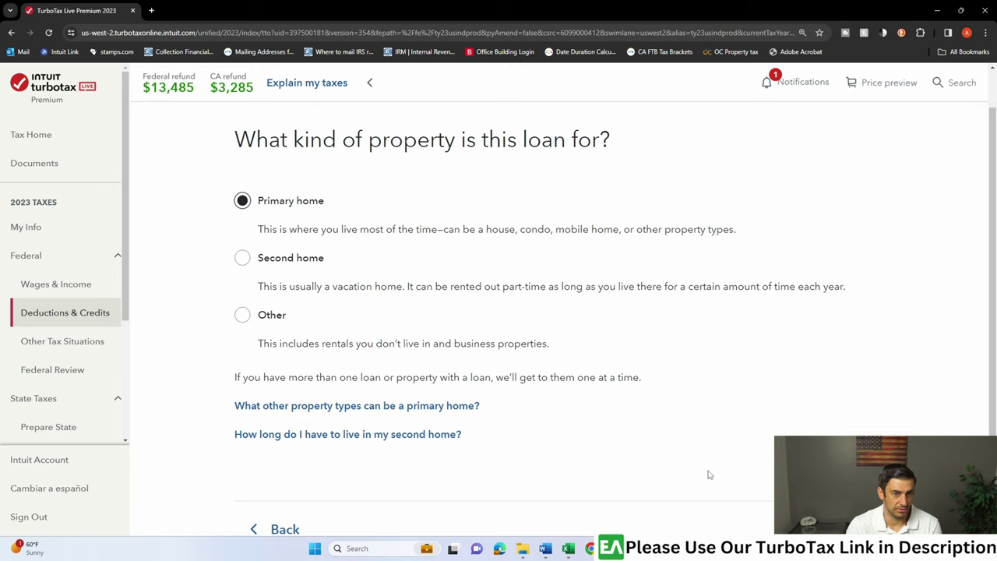
scroll(708, 472, down, 1)
scroll(841, 424, down, 1)
click(841, 424)
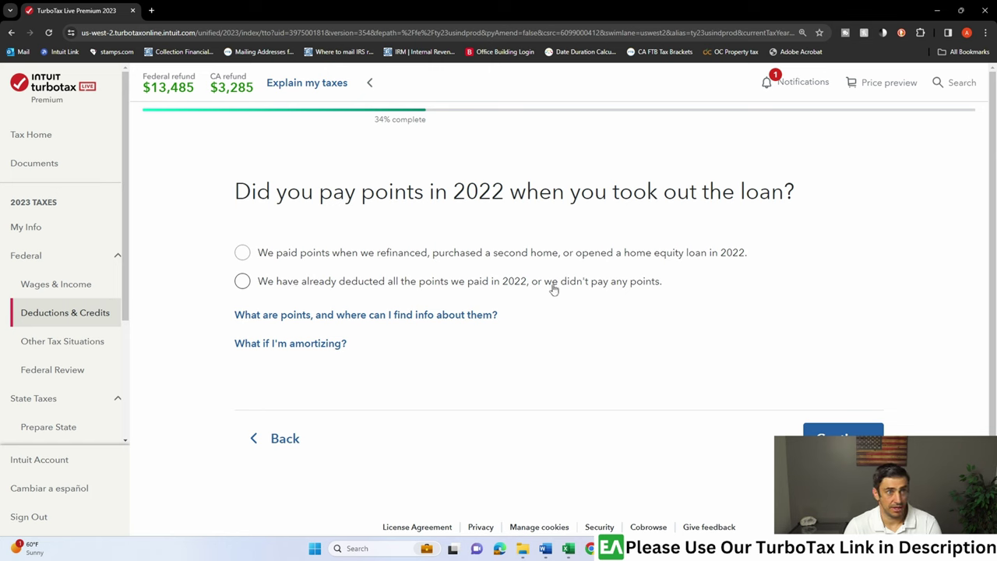
Declare that all 2022 points were already deducted or none were paid, checking Box 6 of the 1098 PDF before submitting.
click(243, 284)
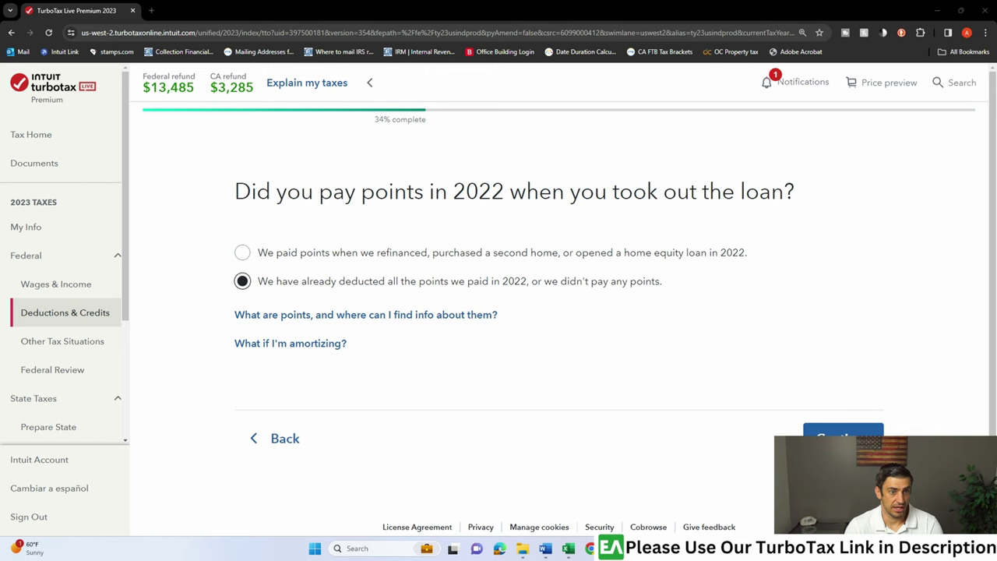
mouse_move(613, 549)
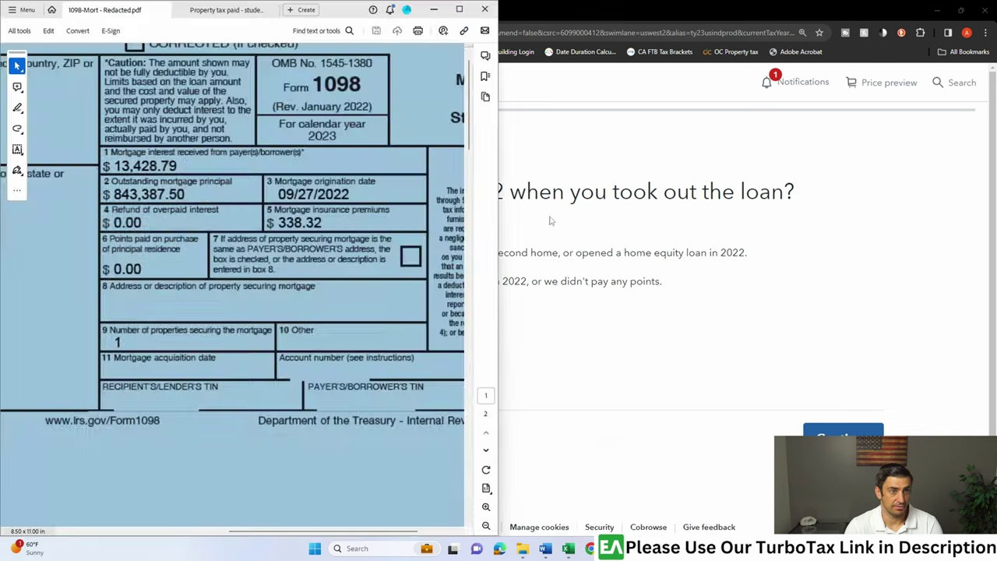
click(604, 483)
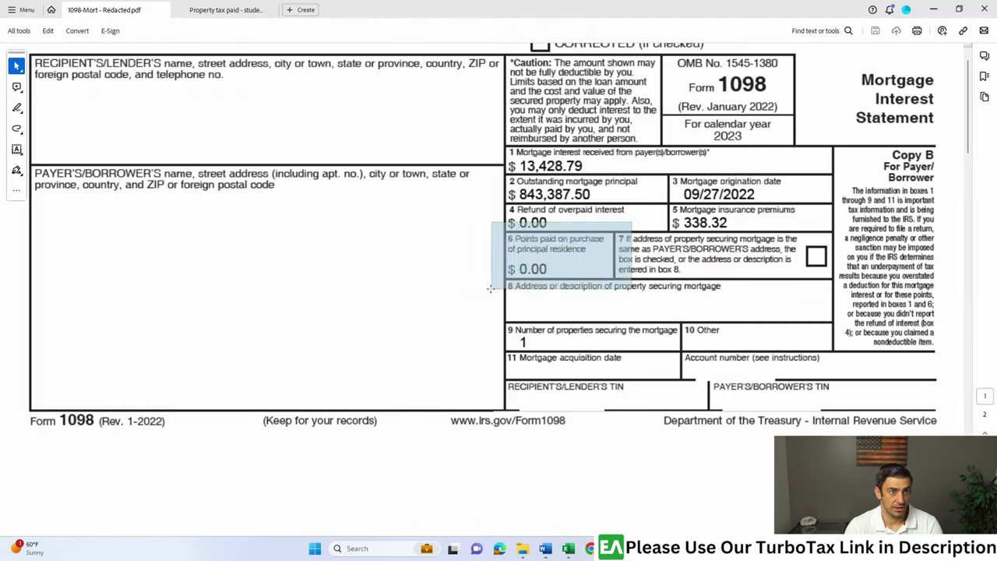
drag(490, 289, 488, 291)
click(933, 9)
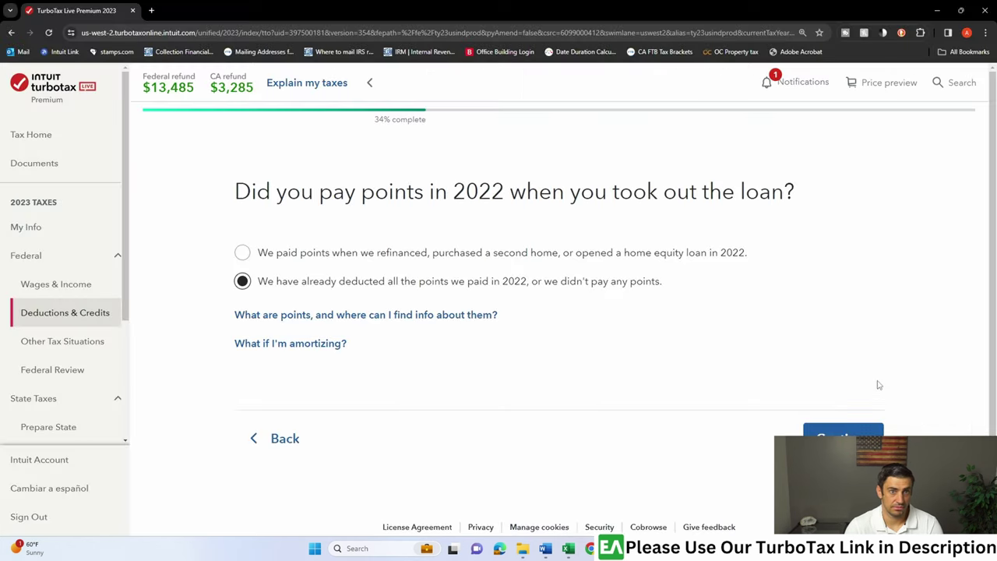
click(836, 426)
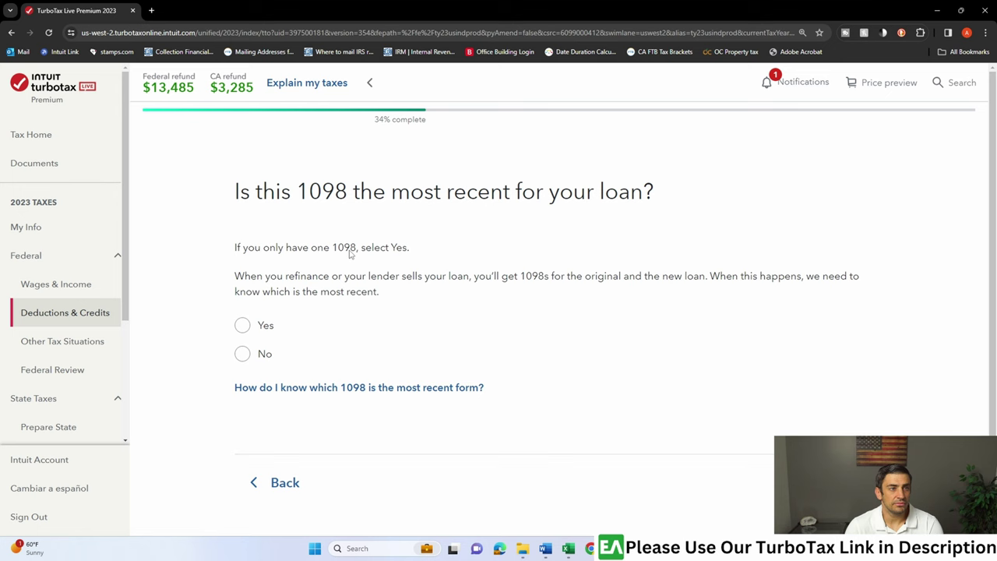
Answer Yes to this 1098 being the most recent, and declare the loan neither a HELOC nor a refinance.
click(241, 325)
click(843, 483)
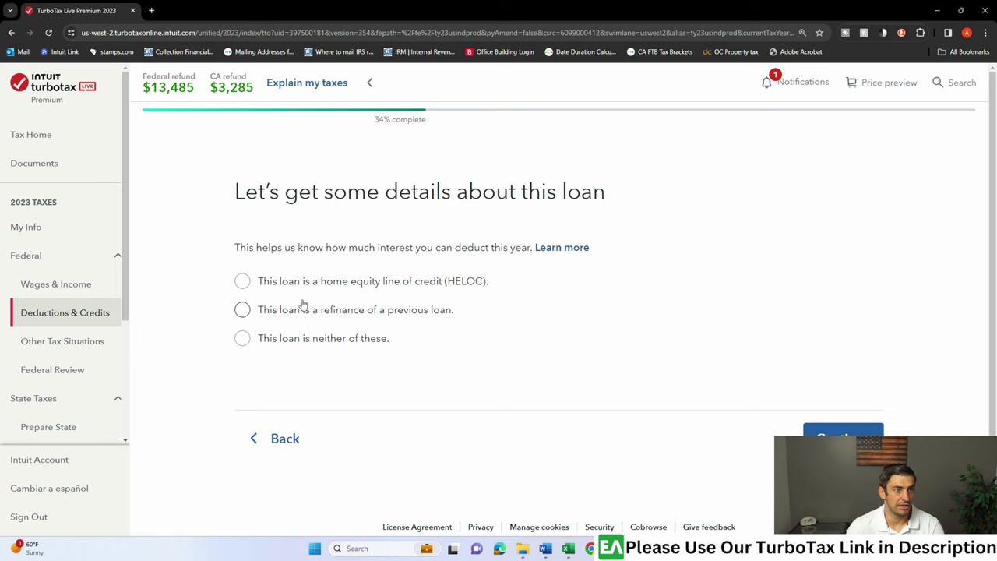
click(242, 340)
click(810, 430)
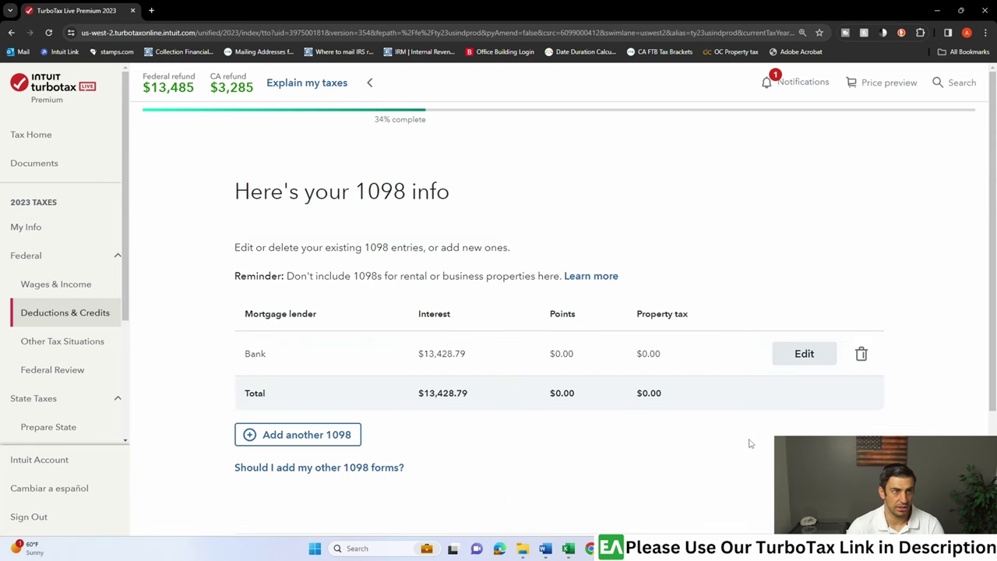
Continue past the 1098 summary and the mortgage interest wrap-up page without reviewing the Bank loan.
scroll(723, 420, down, 2)
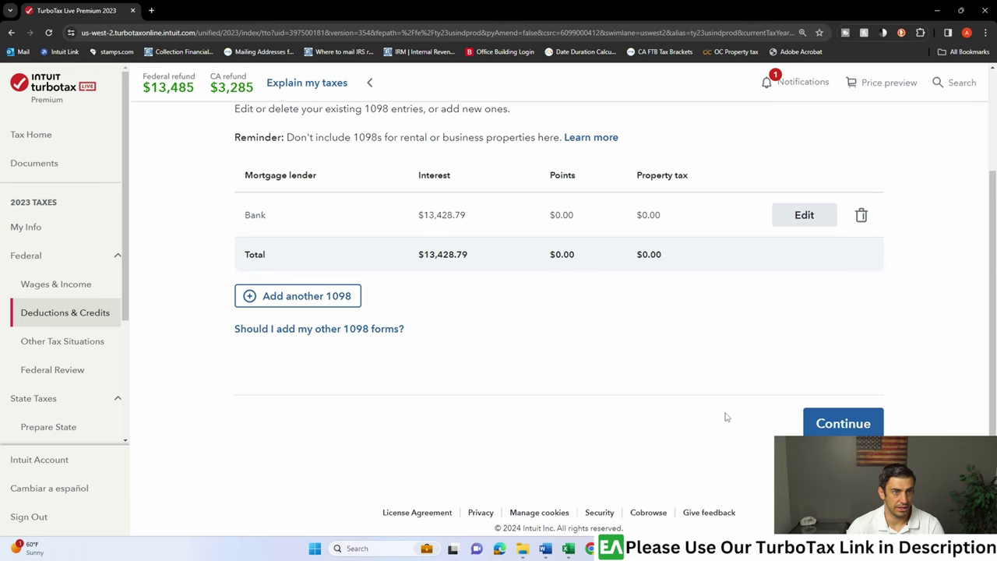
click(843, 400)
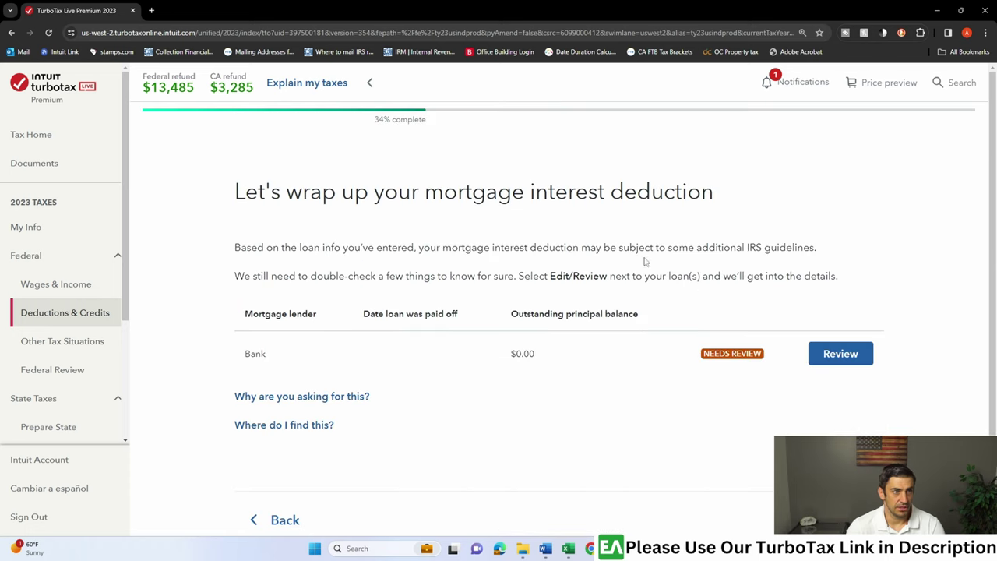
scroll(630, 324, down, 2)
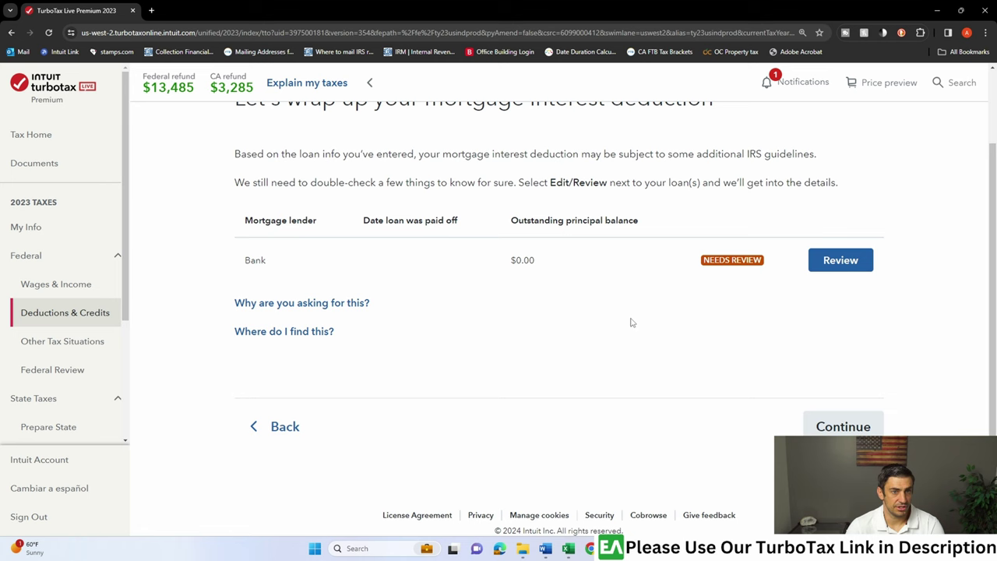
click(857, 418)
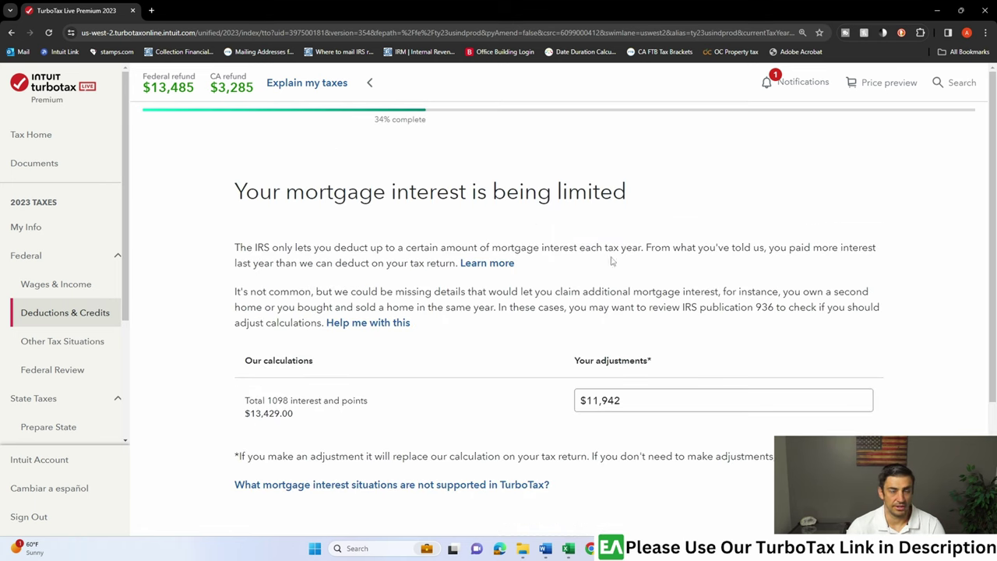
Read the mortgage interest limitation and its calculation, and continue with the prefilled adjustment kept.
drag(304, 190, 668, 220)
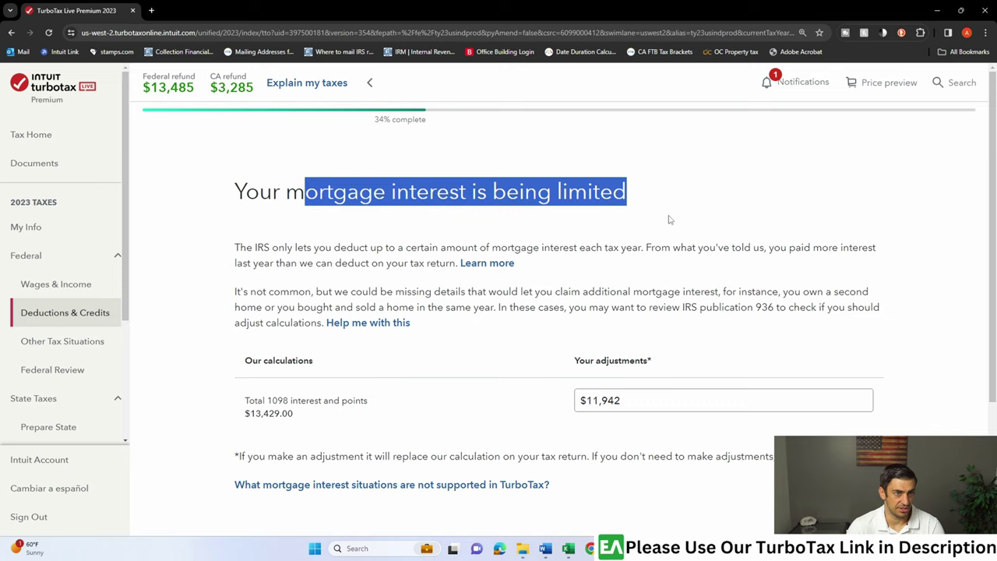
scroll(696, 247, down, 2)
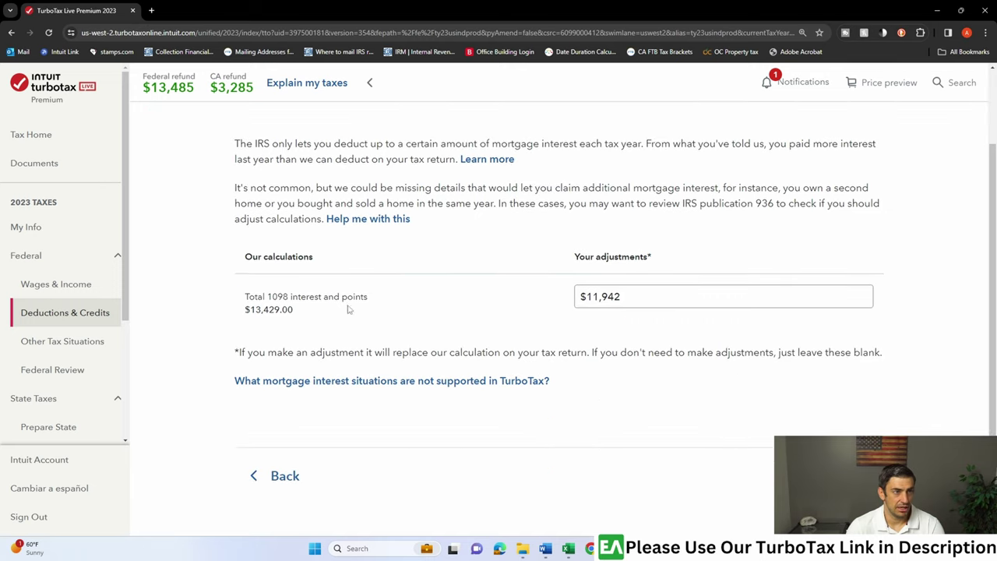
drag(297, 313, 363, 328)
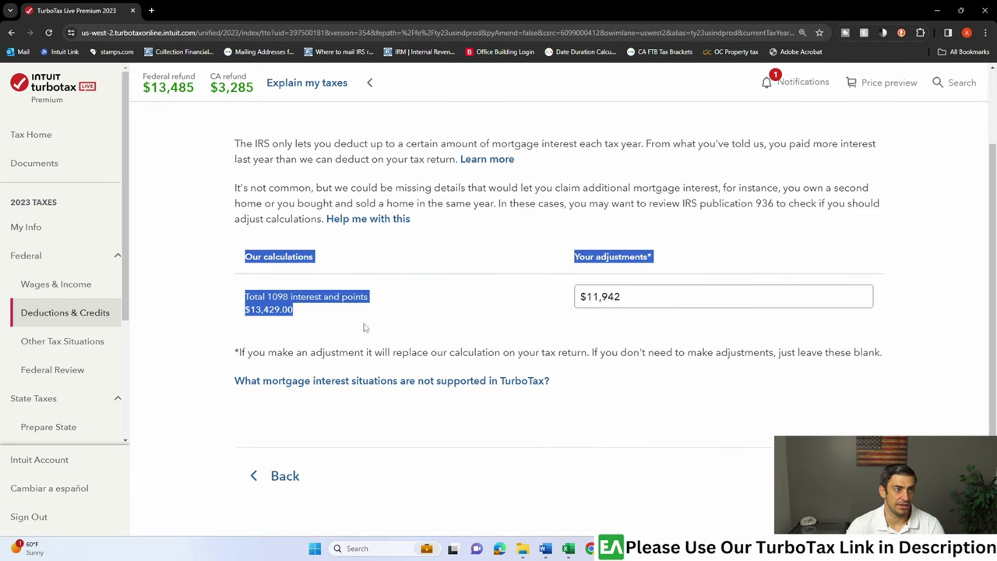
click(682, 324)
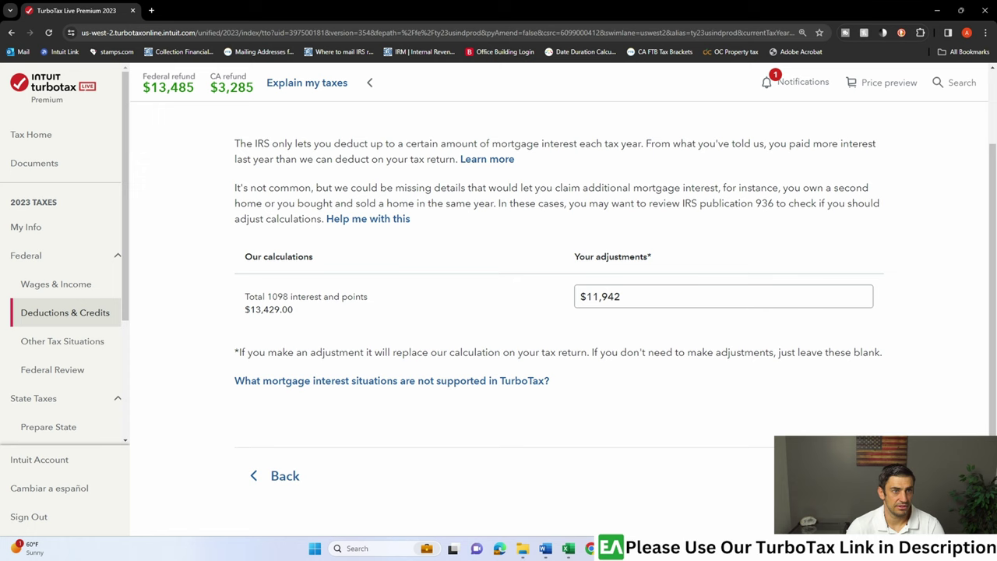
key(Return)
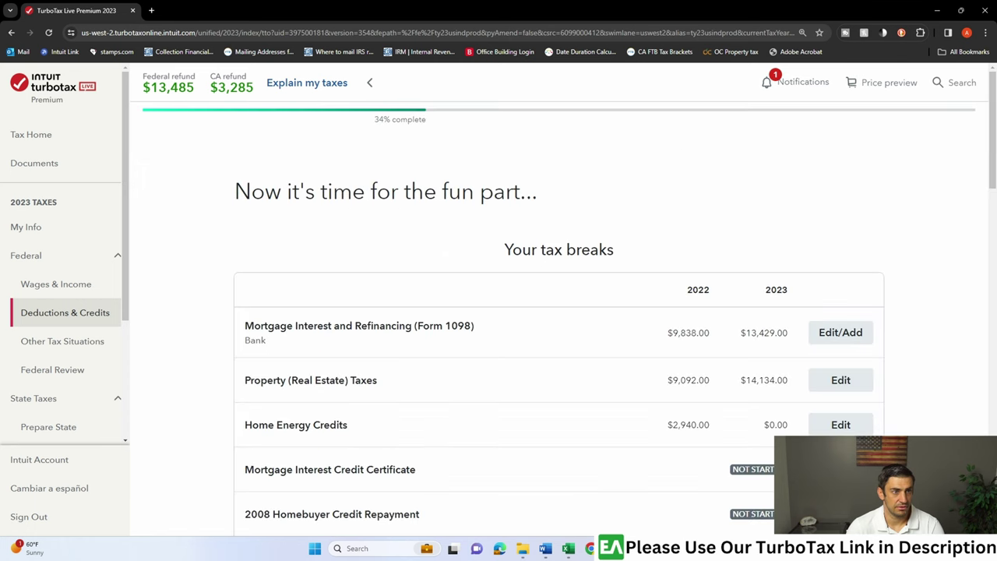
Reopen the Form 1098 mortgage interest entry and back out of the Bank loan's questions to the 1098 summary.
click(849, 343)
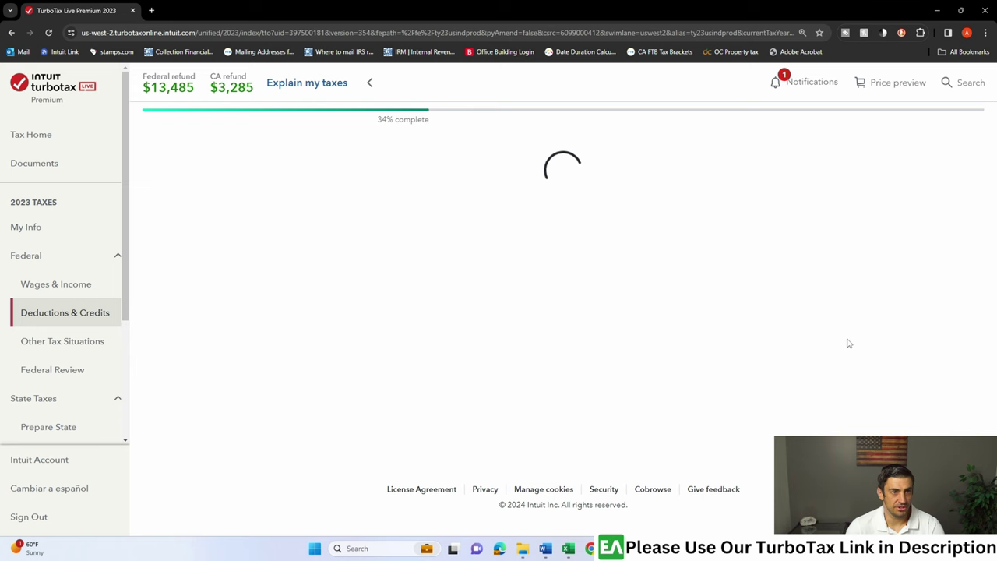
click(814, 357)
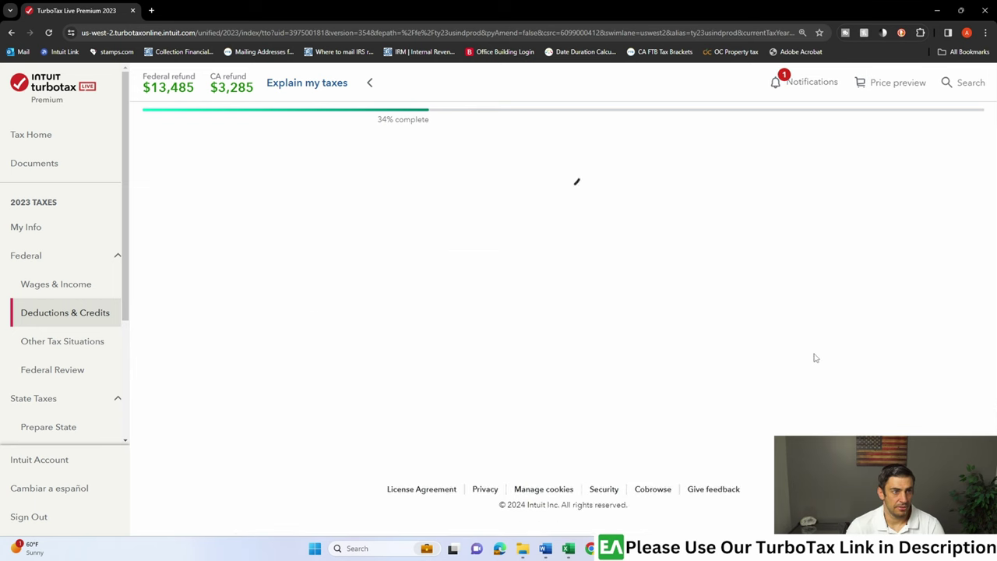
click(827, 427)
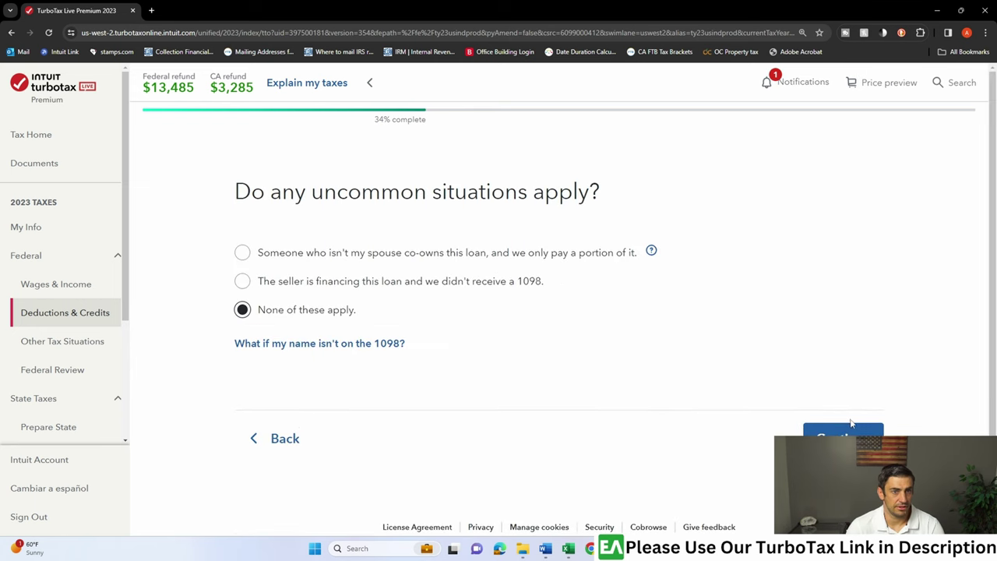
click(274, 436)
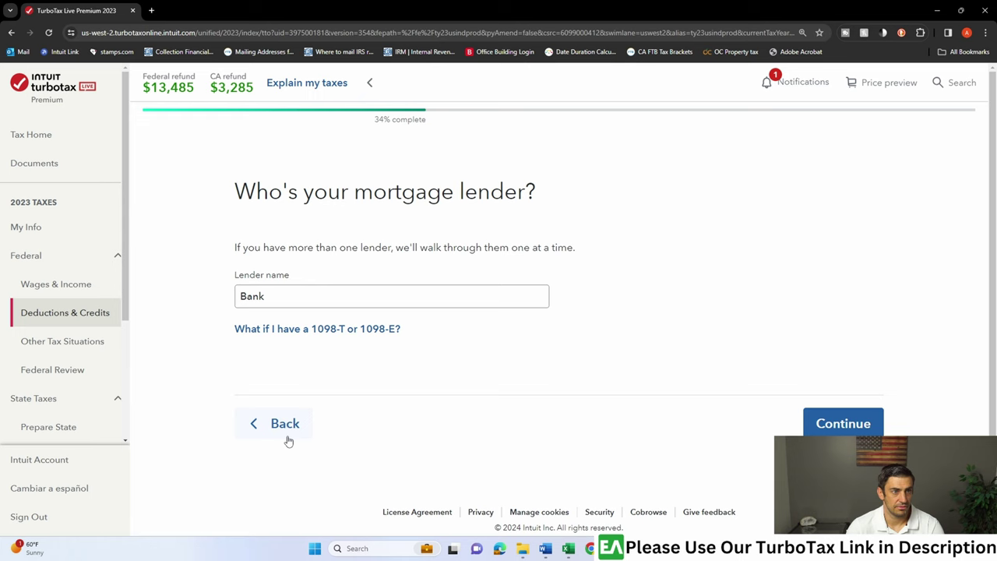
click(285, 439)
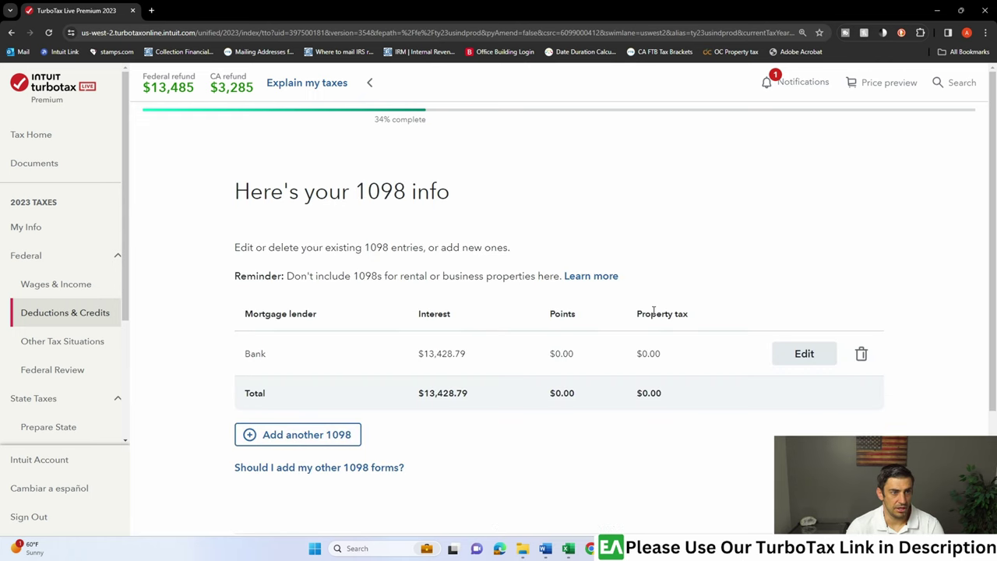
Continue from the 1098 summary to the mortgage interest wrap-up page and open the review of the Bank loan.
scroll(688, 337, down, 2)
click(831, 396)
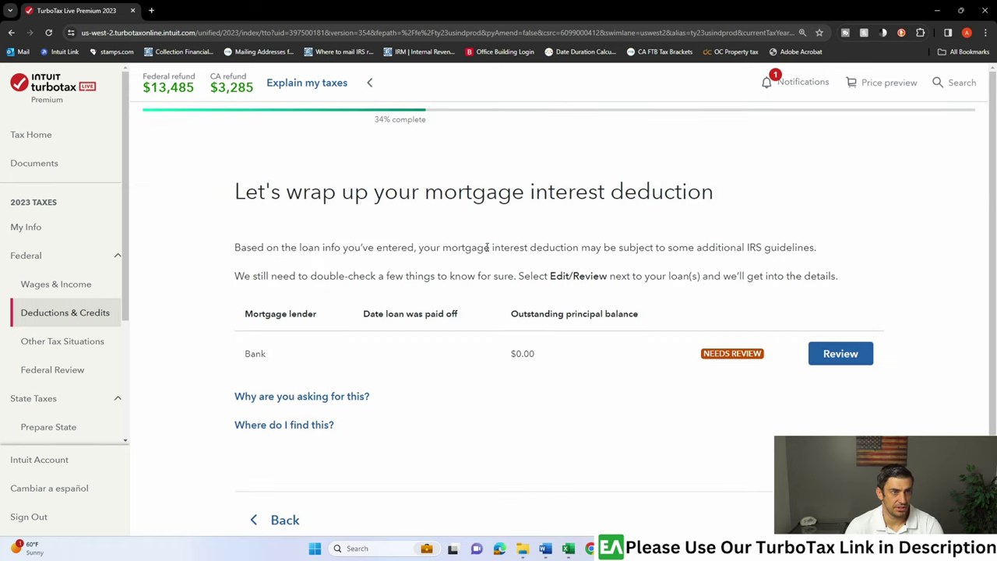
drag(642, 247, 819, 247)
click(813, 274)
drag(330, 276, 768, 282)
click(840, 353)
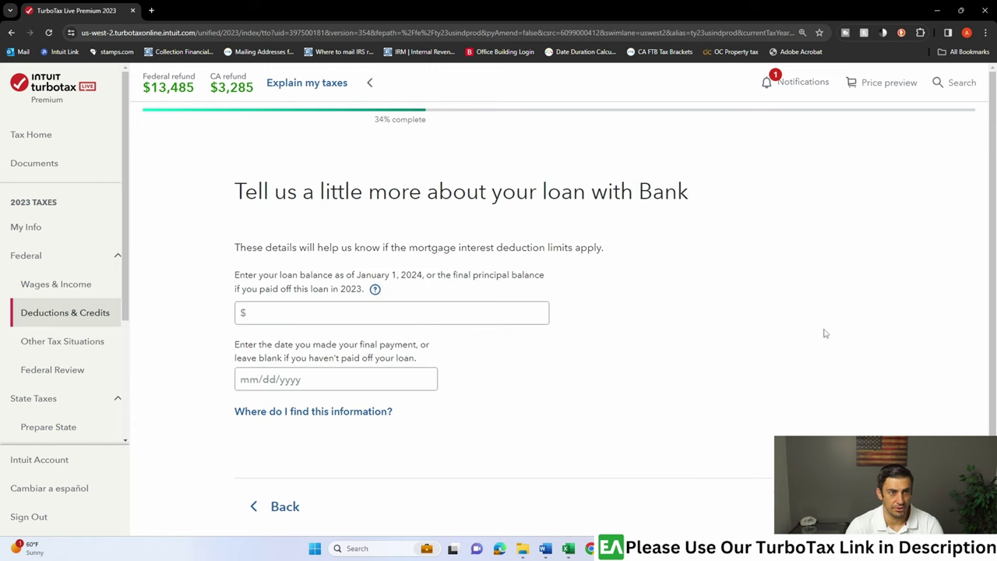
Check which loan balance date is requested, and switch to the 1098 PDF in Acrobat to find its Principal Activity section.
drag(253, 189, 714, 213)
click(666, 272)
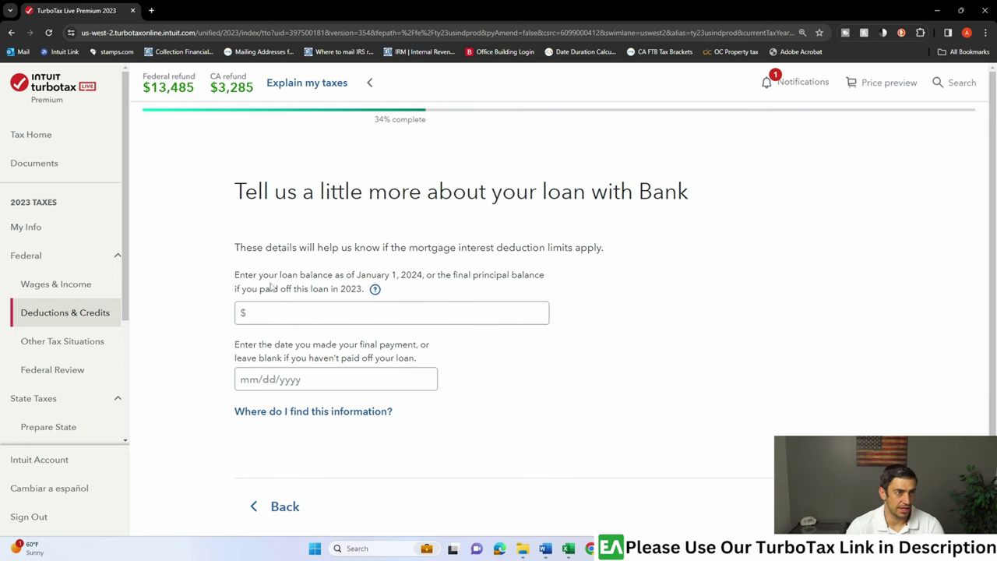
drag(358, 279, 433, 280)
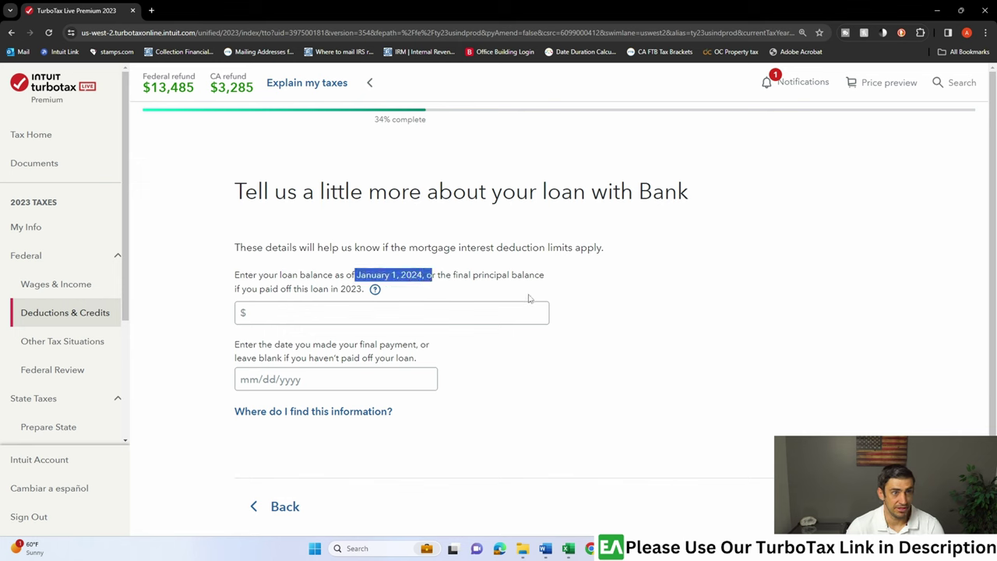
click(648, 390)
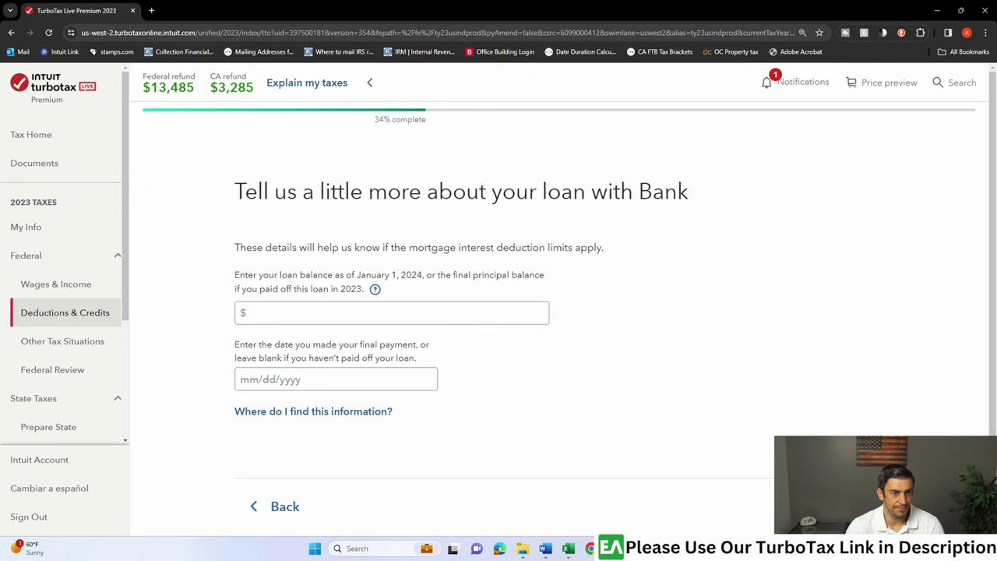
click(637, 500)
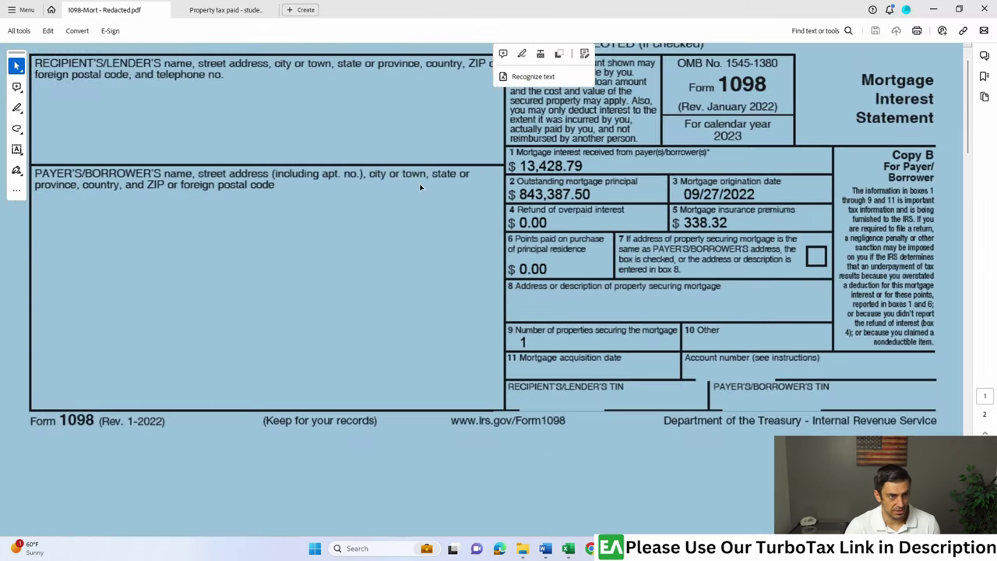
scroll(340, 275, down, 2)
scroll(340, 275, down, 1)
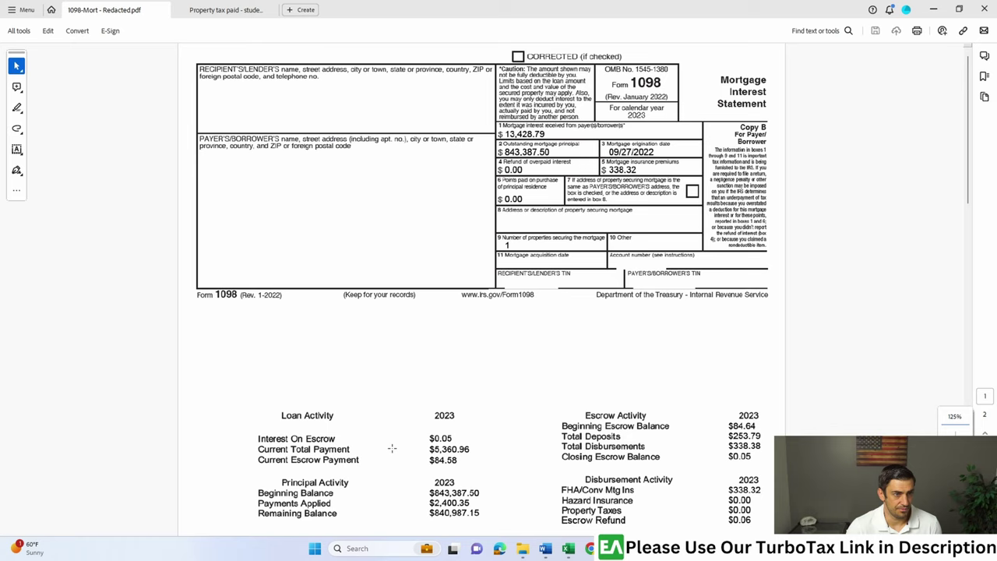
scroll(427, 483, down, 3)
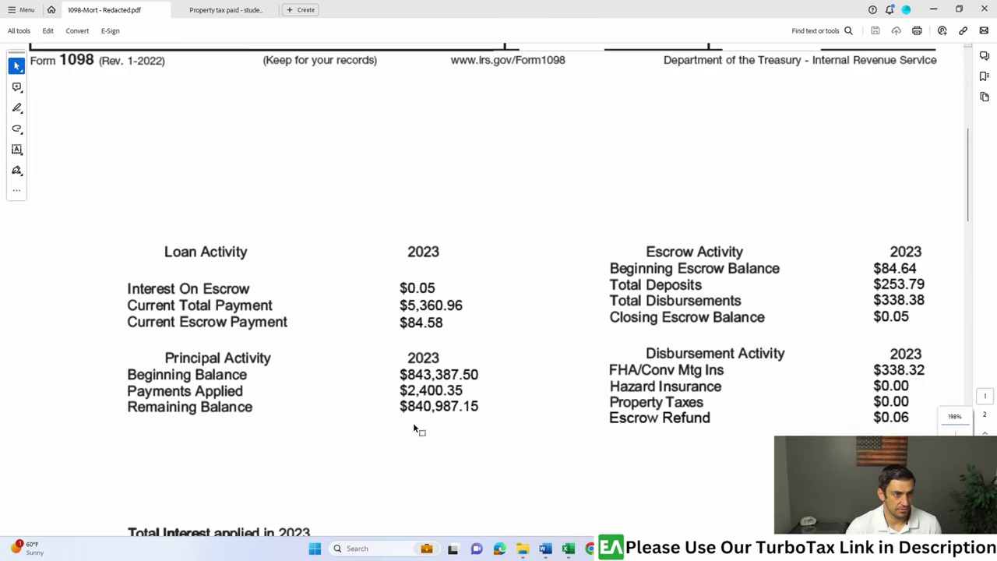
scroll(419, 428, up, 3)
scroll(375, 424, down, 2)
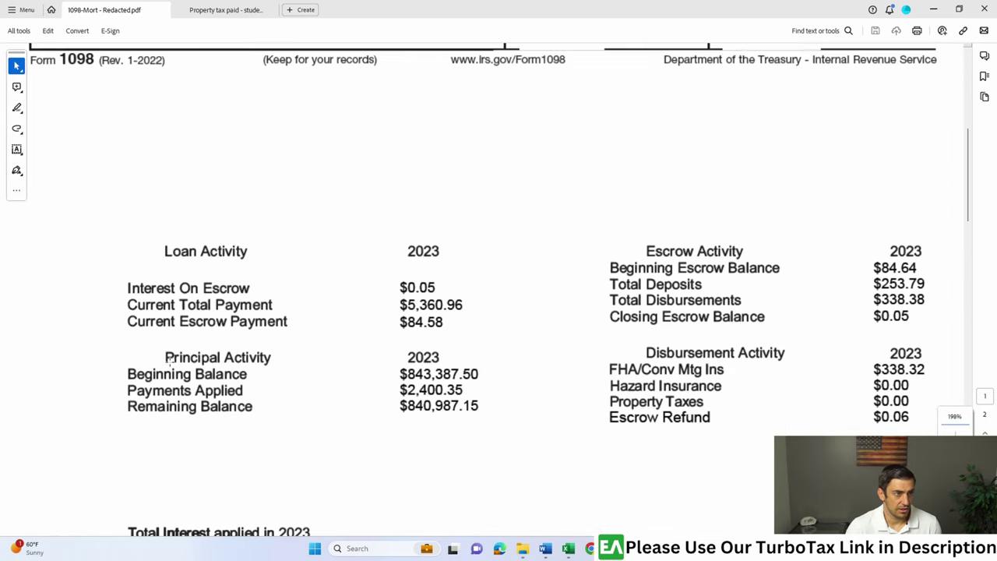
Examine the beginning and remaining balances under Principal Activity in the 1098 PDF, and return to TurboTax's loan details page.
drag(89, 344, 527, 428)
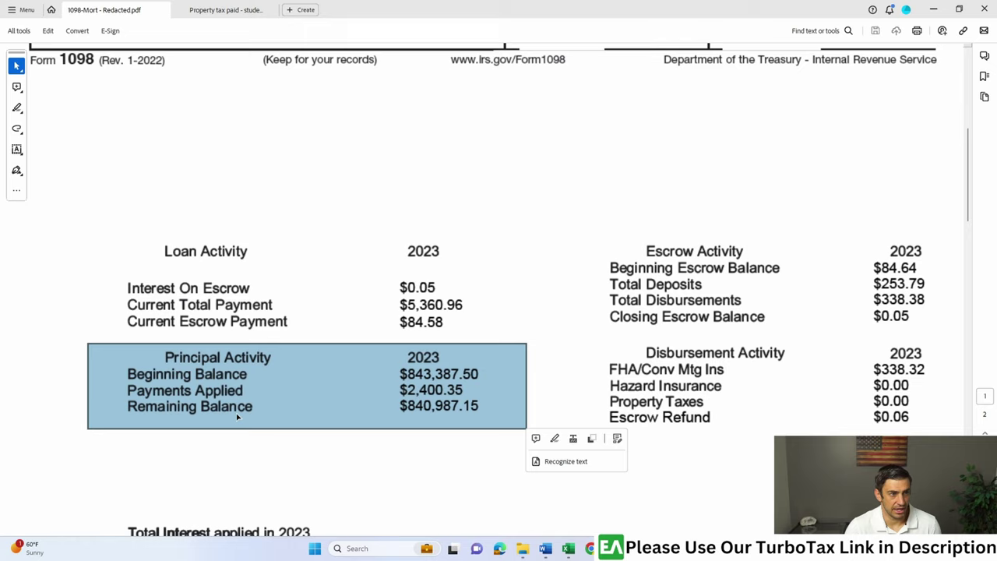
click(415, 375)
drag(392, 361, 499, 381)
drag(385, 395, 505, 417)
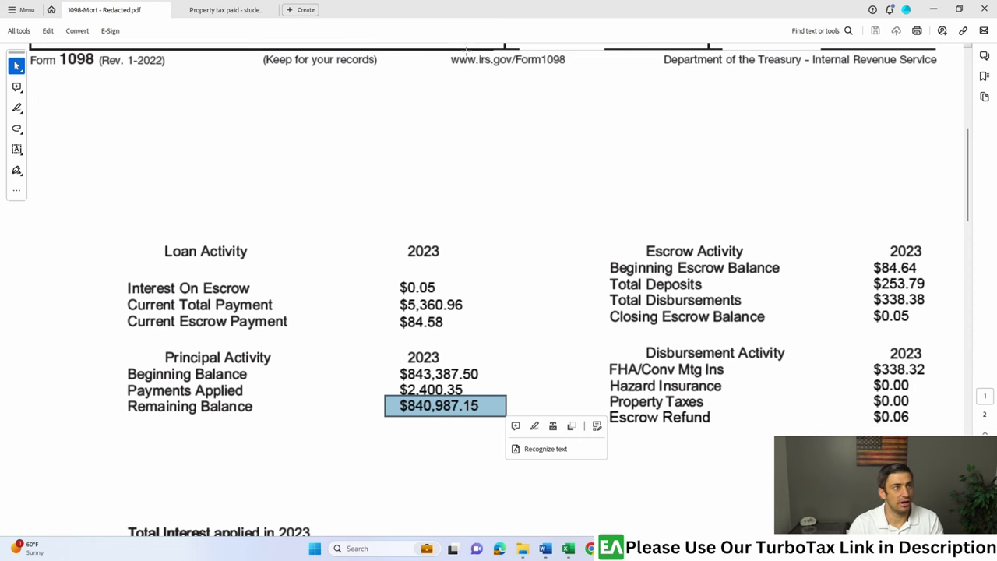
double_click(432, 14)
click(290, 429)
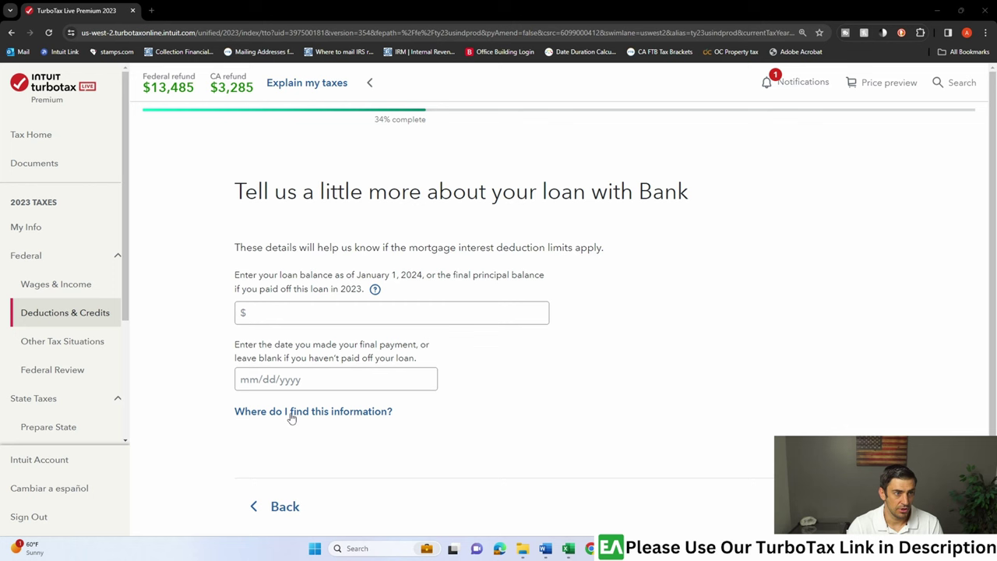
Arrange the 1098 PDF and the TurboTax loan details page side by side.
click(301, 314)
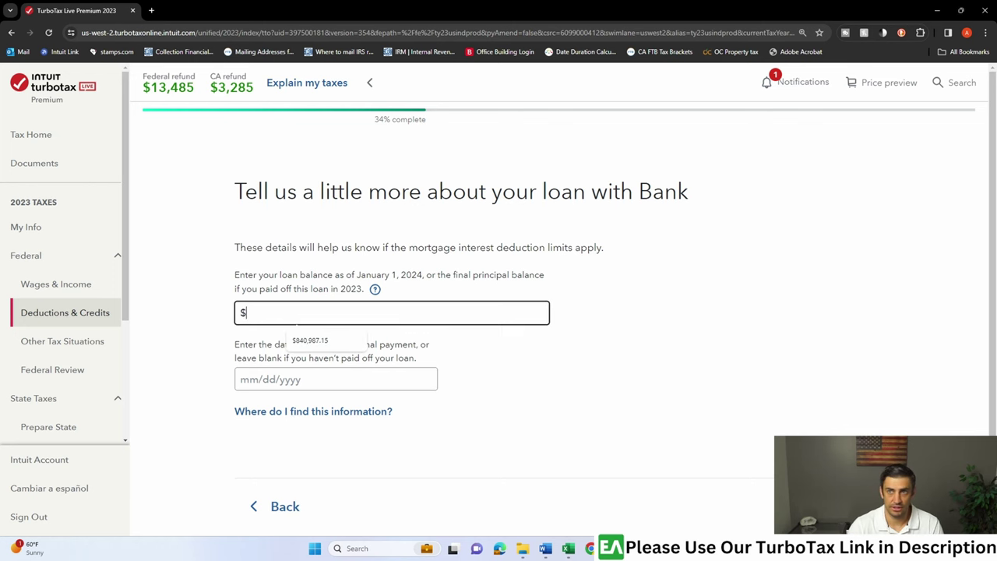
key(alt+Tab)
double_click(610, 14)
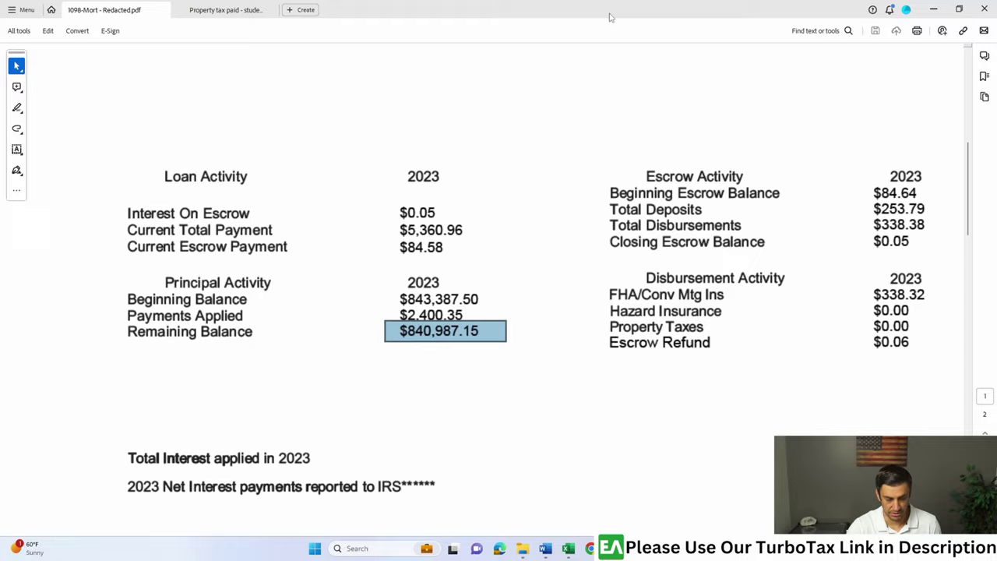
key(super+Down)
key(super+Right)
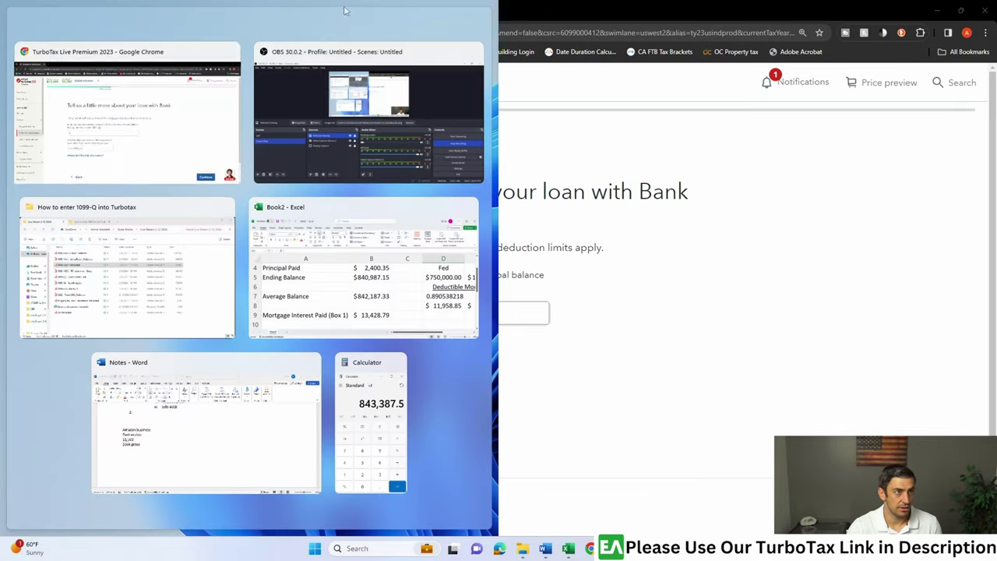
click(92, 140)
Enter $840,987.15 as the Bank loan's balance as of January 1, 2024, copied from the remaining balance on the 1098.
click(223, 276)
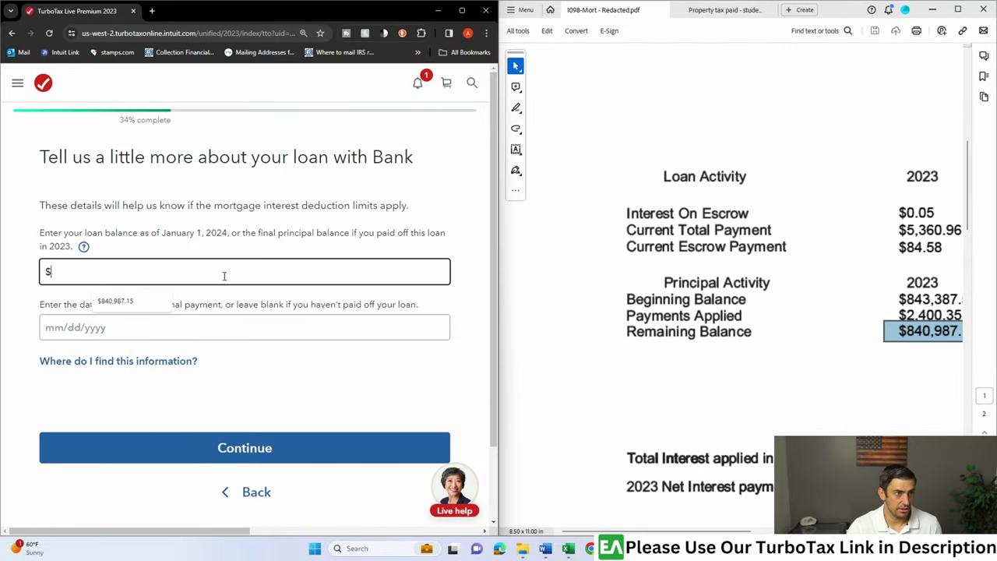
text(840987)
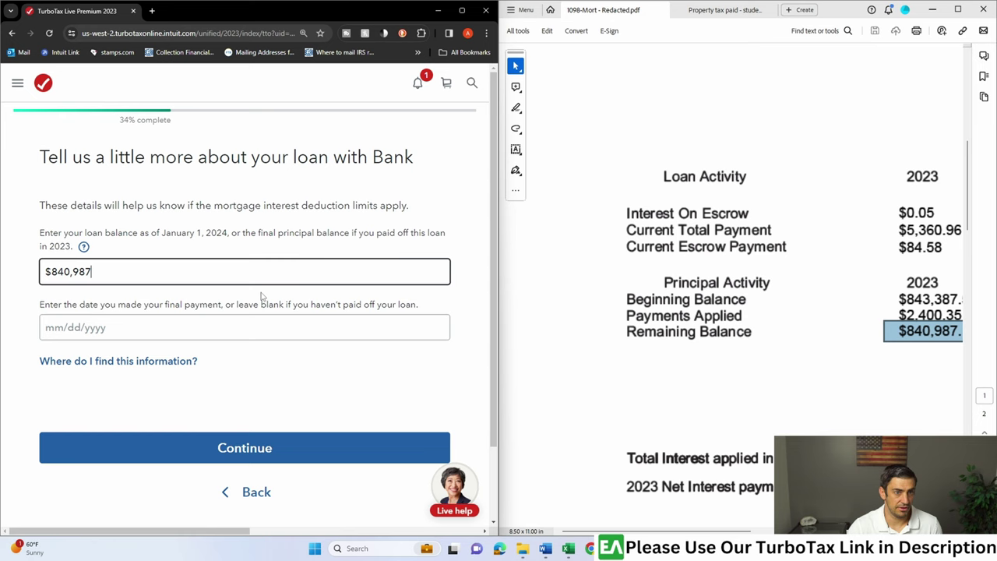
scroll(666, 483, right, 3)
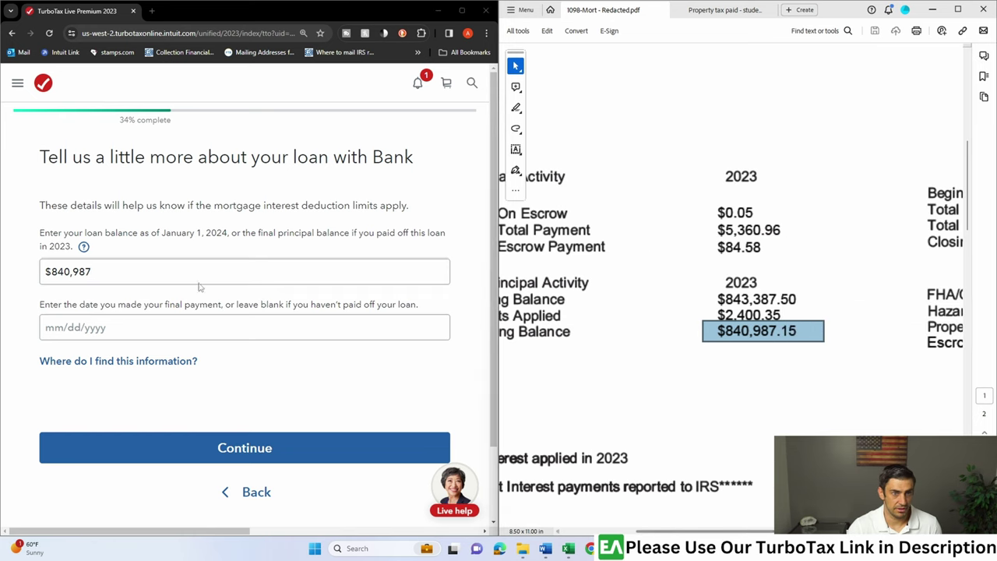
click(156, 273)
text(.15)
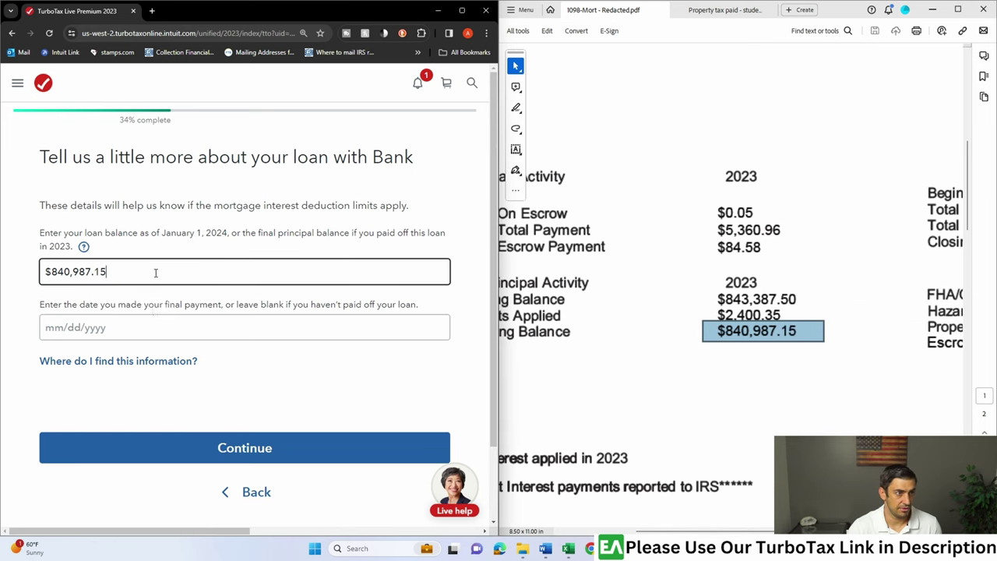
Leave the final payment date blank and continue to the next question about the Bank loan.
click(133, 328)
key(Return)
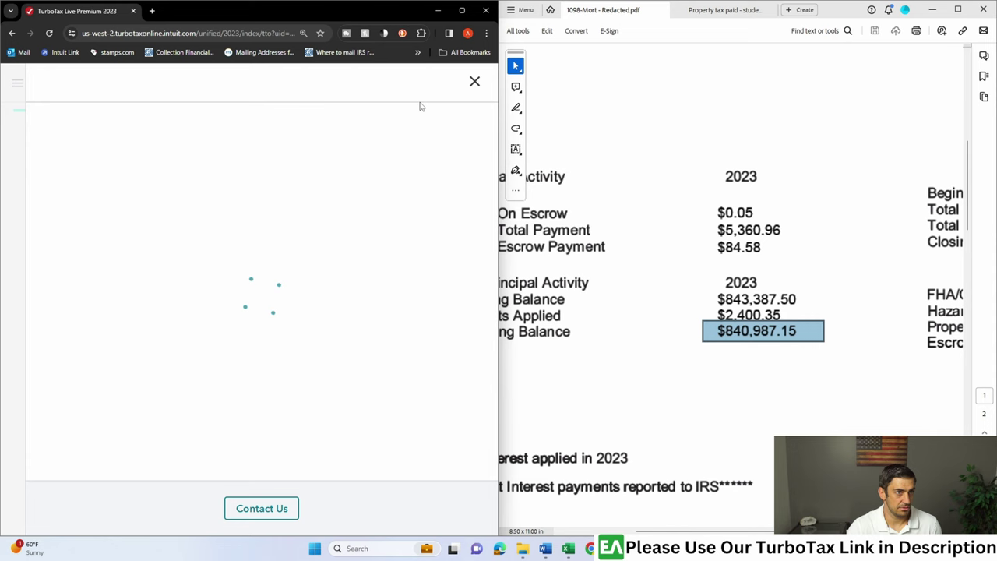
click(473, 83)
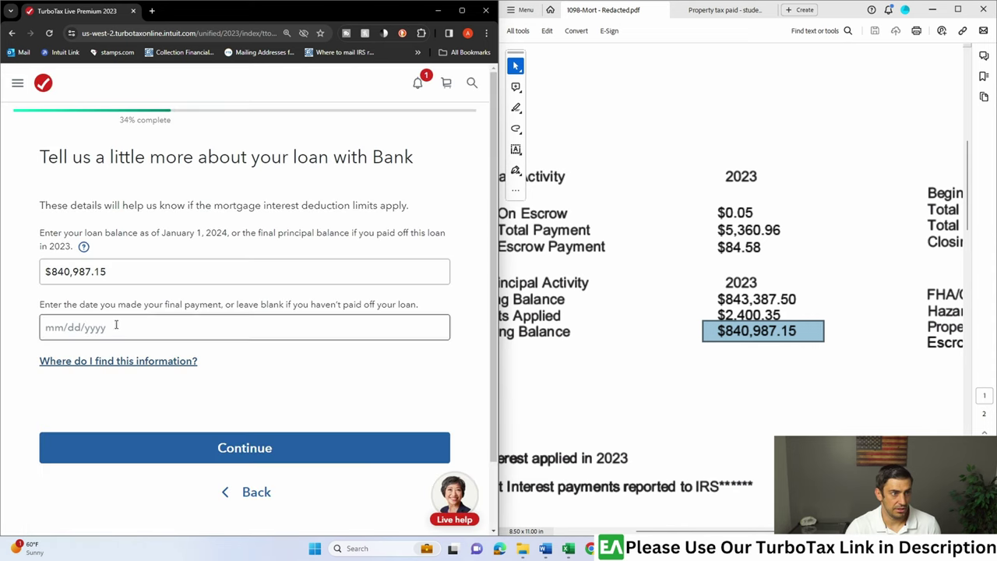
click(219, 329)
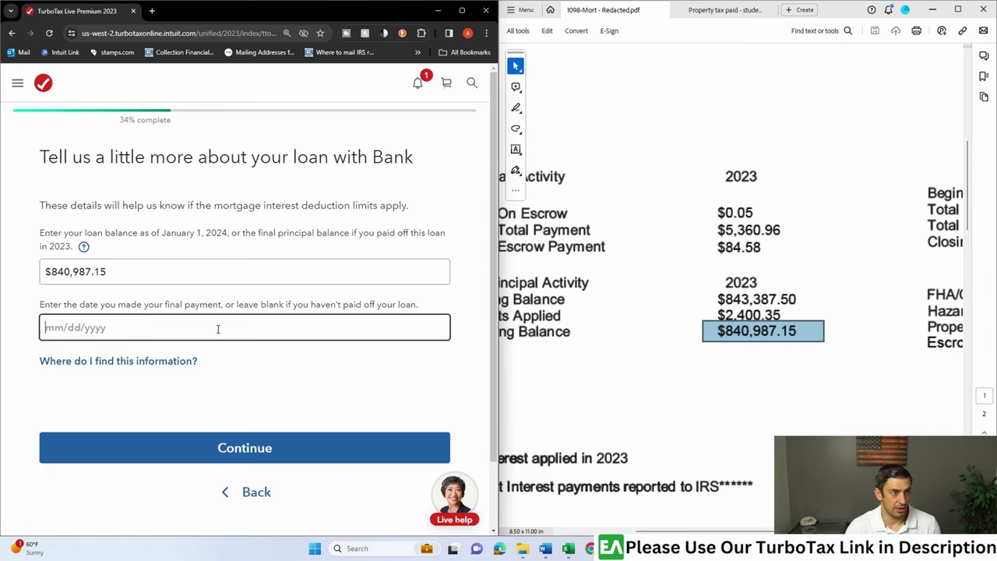
click(176, 457)
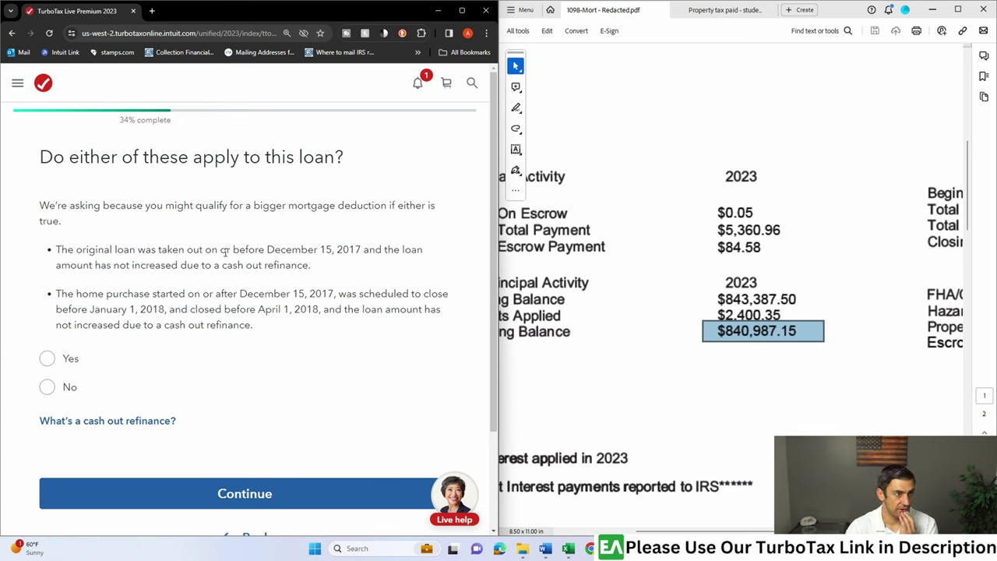
Read the December 15, 2017 loan date and cash out refinance conditions, answer No for this loan and continue.
drag(349, 249, 416, 249)
click(177, 263)
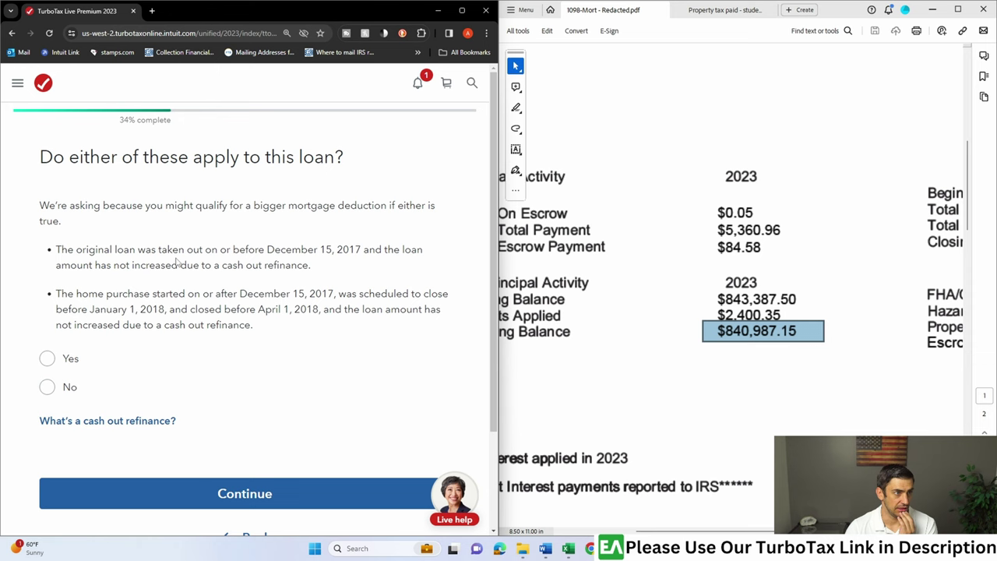
drag(117, 260, 249, 263)
click(274, 292)
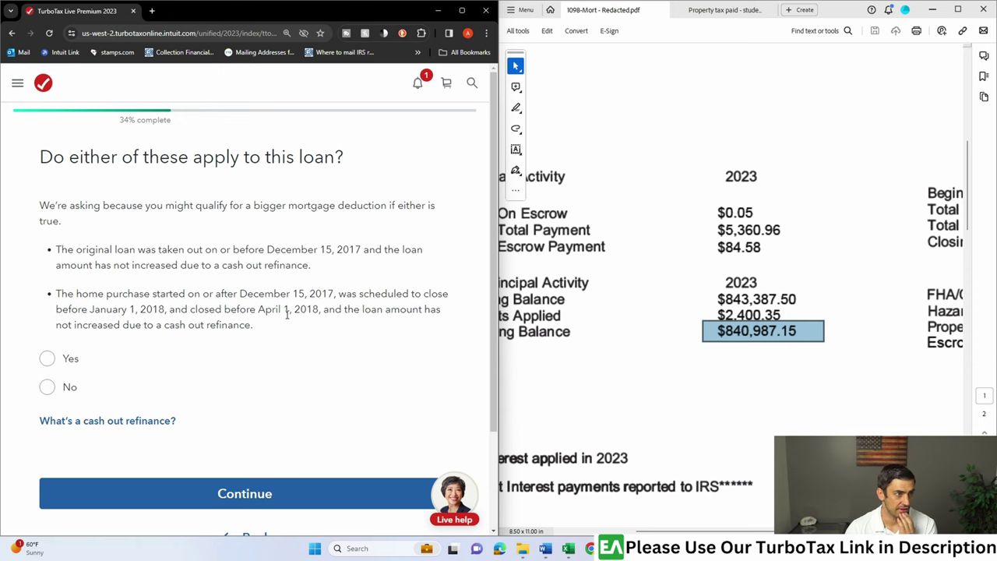
drag(247, 249, 361, 250)
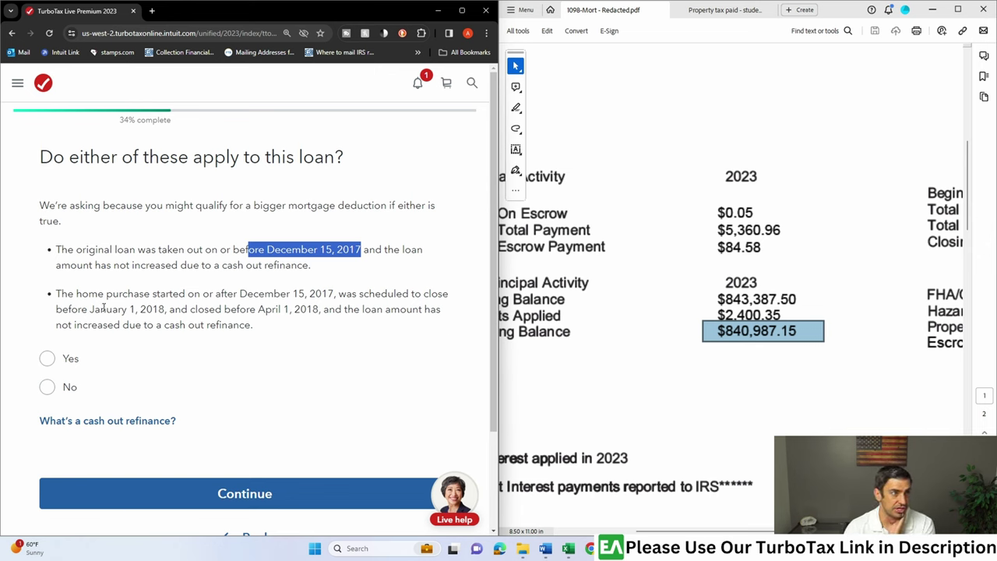
click(293, 310)
click(87, 387)
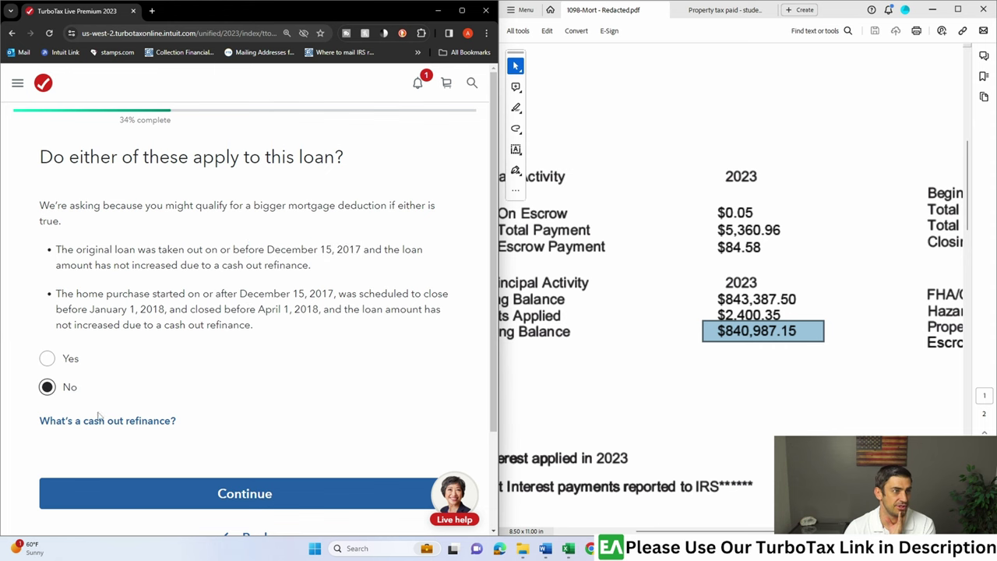
click(175, 497)
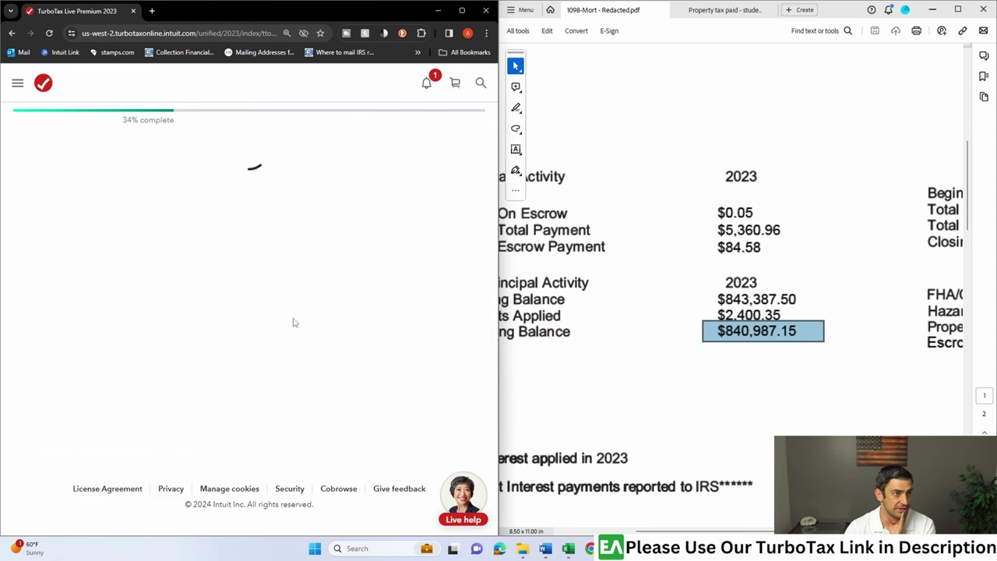
Maximize the TurboTax window and continue from the mortgage interest wrap-up page to the limited interest calculation.
click(462, 10)
scroll(585, 377, down, 1)
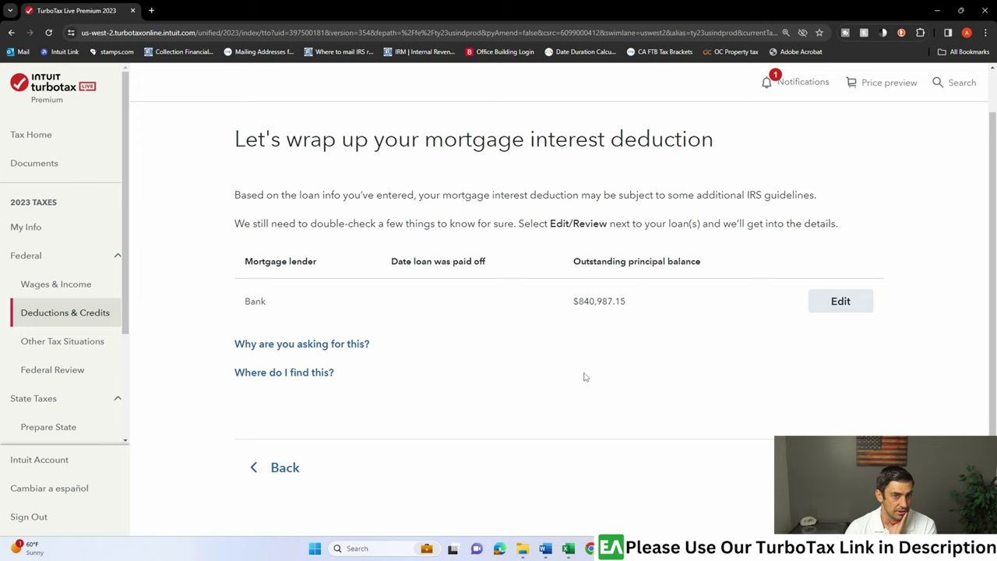
scroll(585, 377, down, 1)
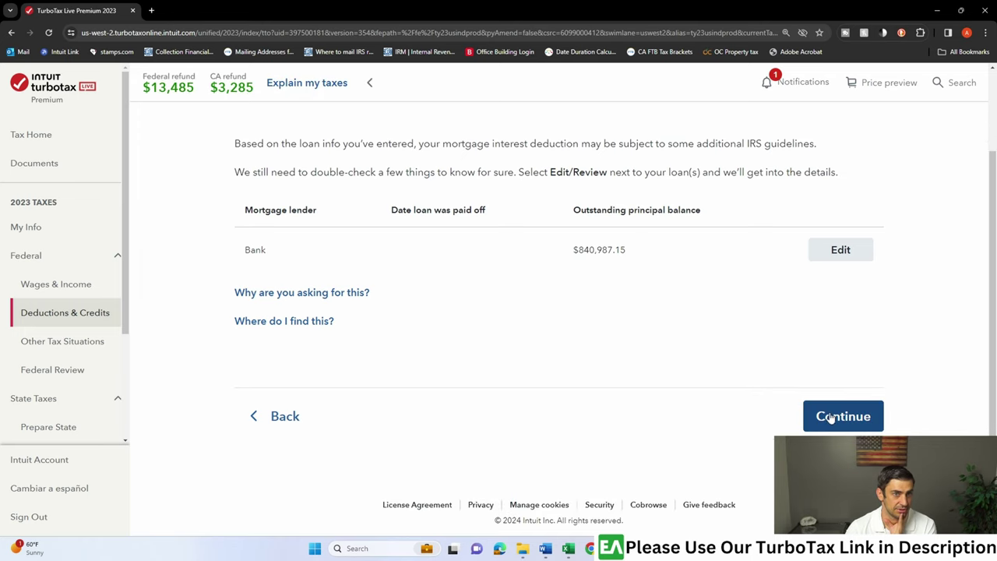
click(834, 420)
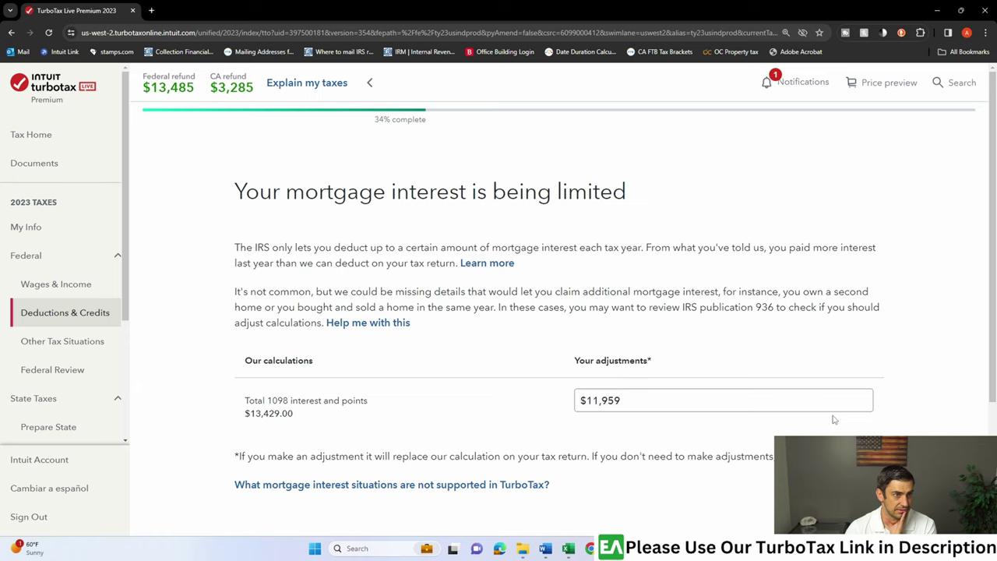
scroll(833, 419, down, 2)
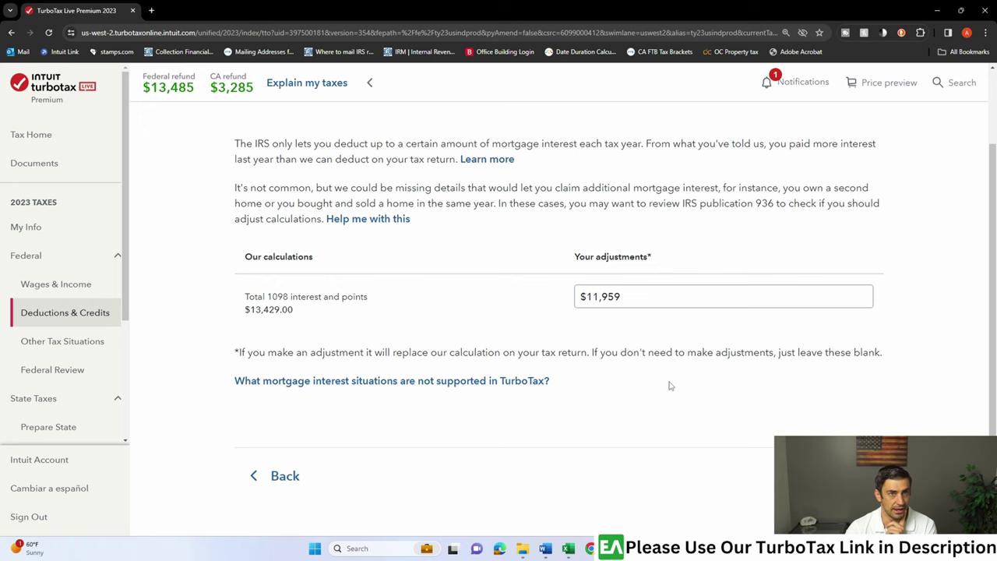
Switch to the Excel workbook and examine the beginning, ending and average loan balances and the Box 1 mortgage interest.
key(alt+Tab)
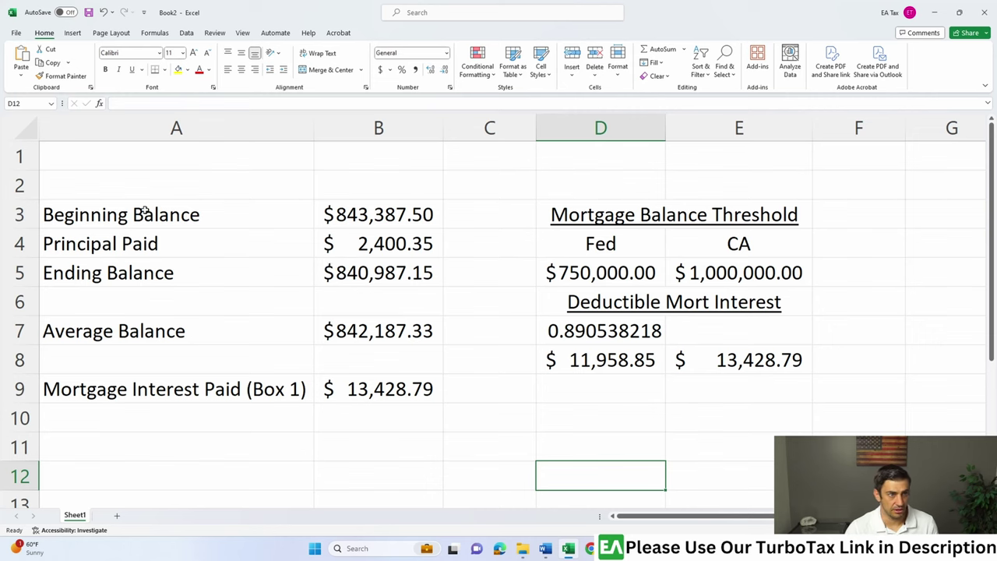
drag(145, 210, 370, 274)
click(382, 243)
click(378, 214)
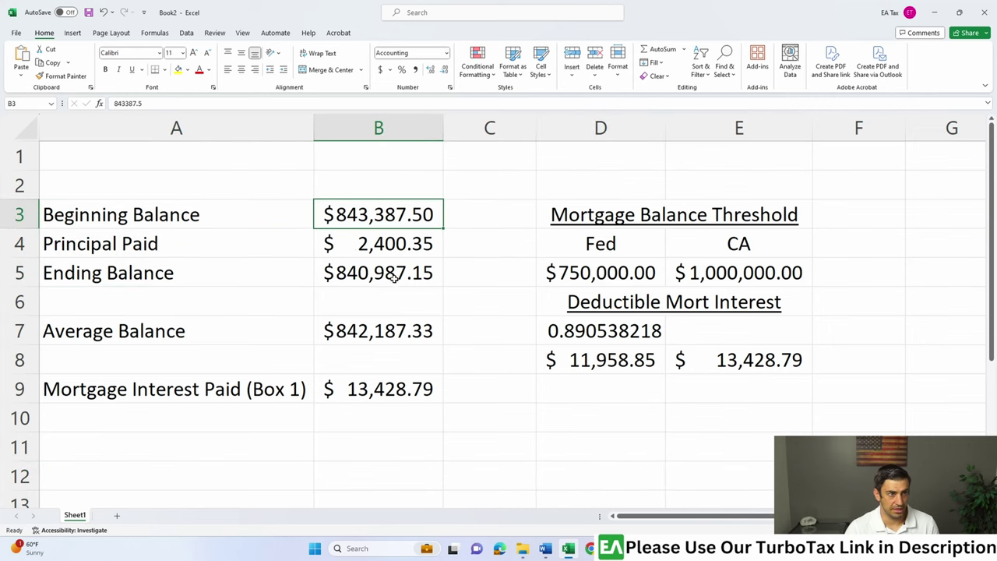
click(367, 272)
click(389, 242)
click(396, 337)
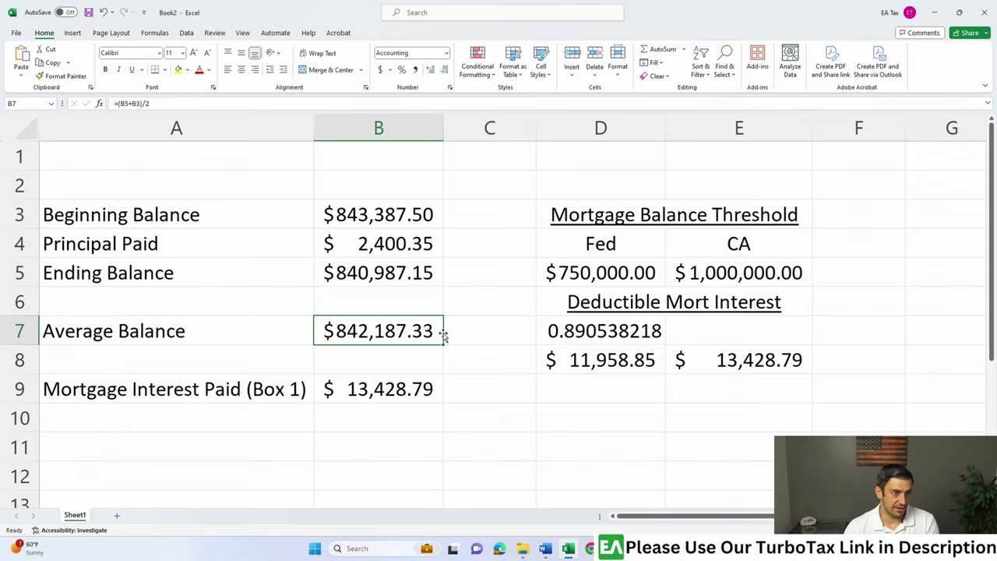
click(417, 360)
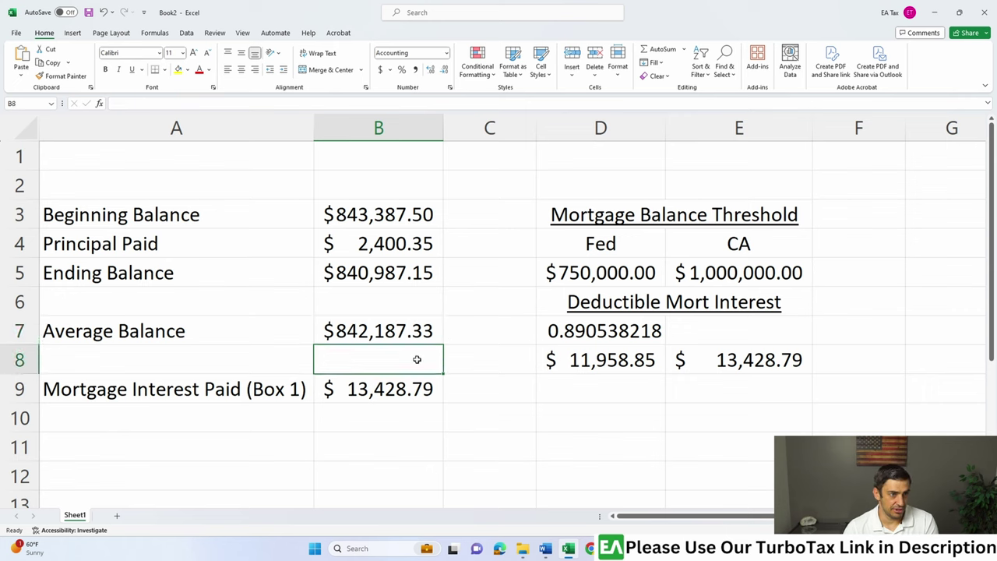
click(396, 332)
click(388, 397)
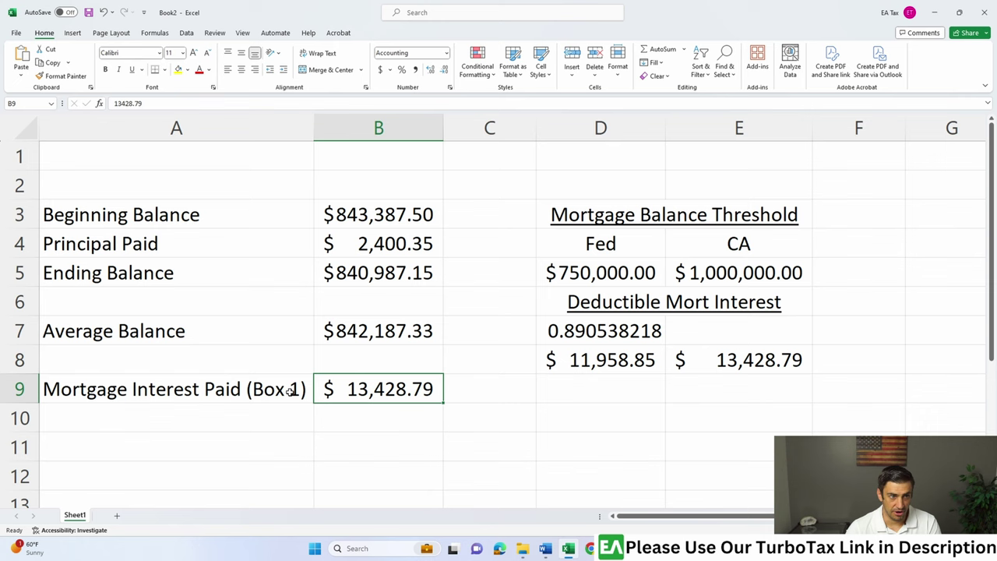
Compare the federal mortgage balance threshold with the average balance and the Box 1 mortgage interest.
click(657, 270)
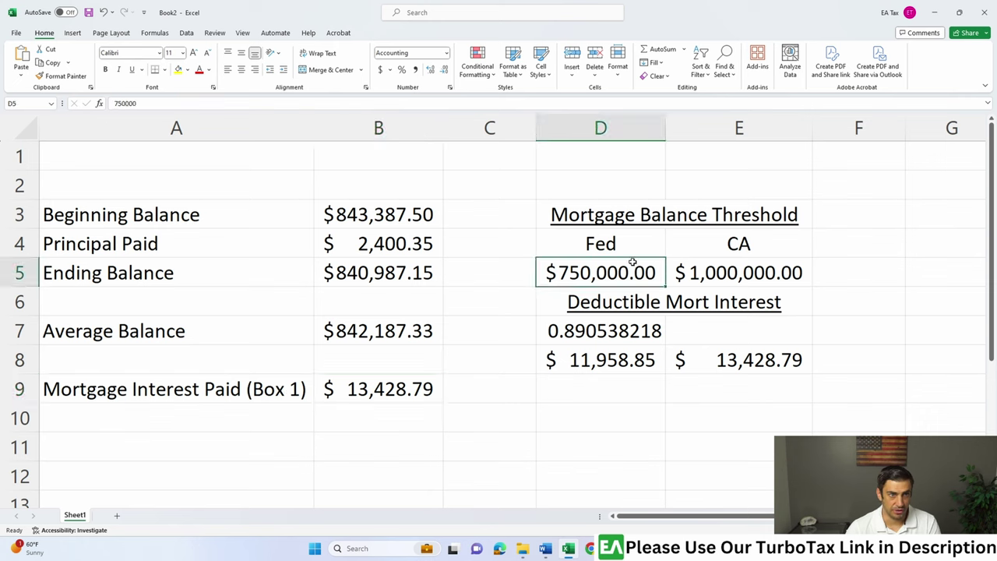
click(381, 333)
click(636, 276)
click(417, 331)
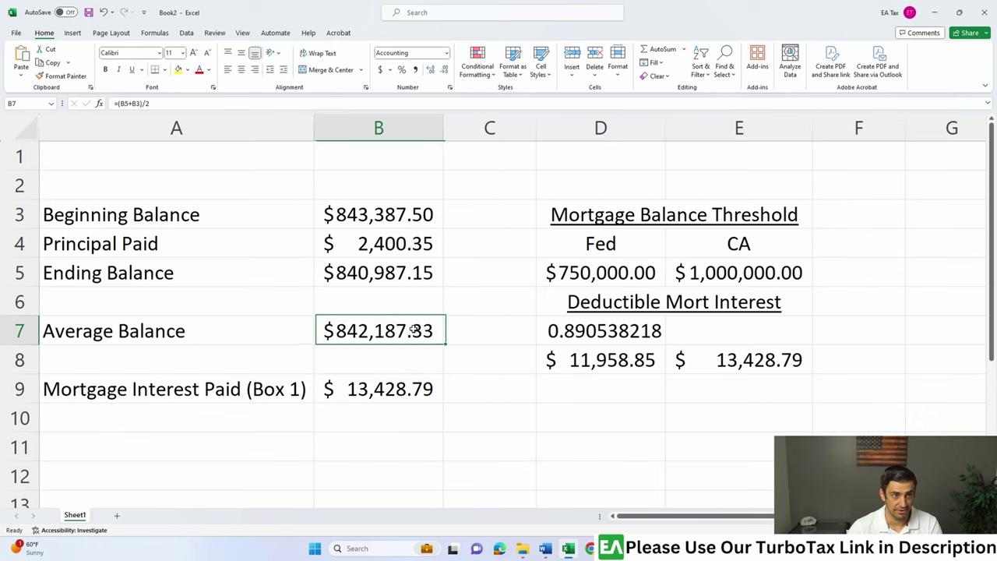
click(408, 390)
scroll(577, 322, down, 1)
scroll(610, 304, up, 1)
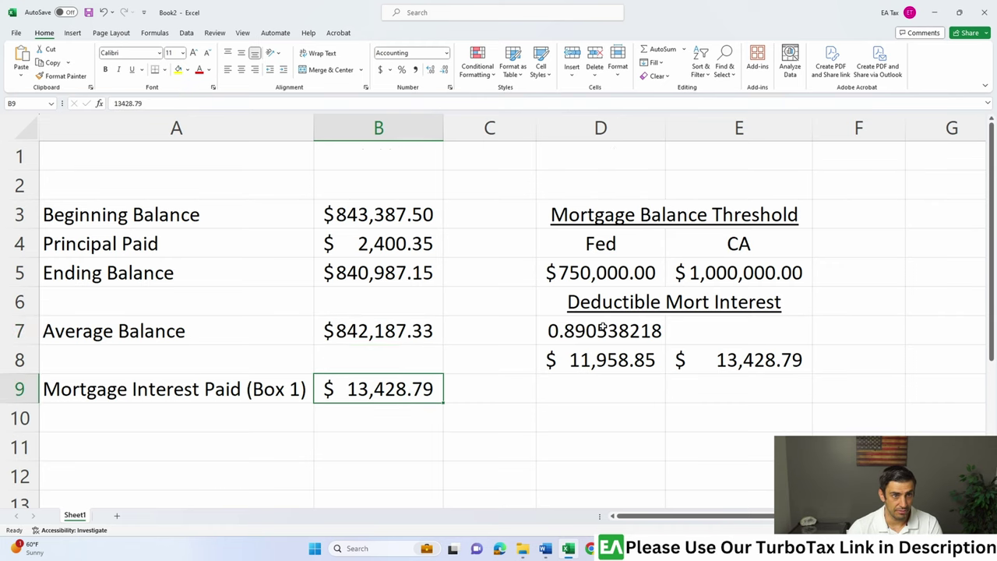
Inspect the federal deductible ratio formula in D7 and how it is applied to the Box 1 interest in D8.
click(602, 329)
click(122, 104)
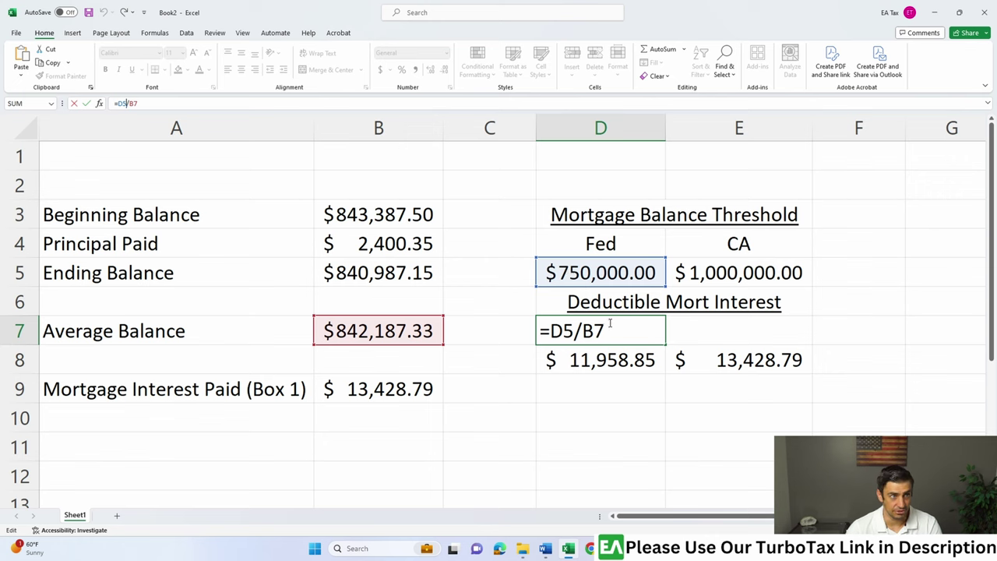
key(Return)
click(585, 330)
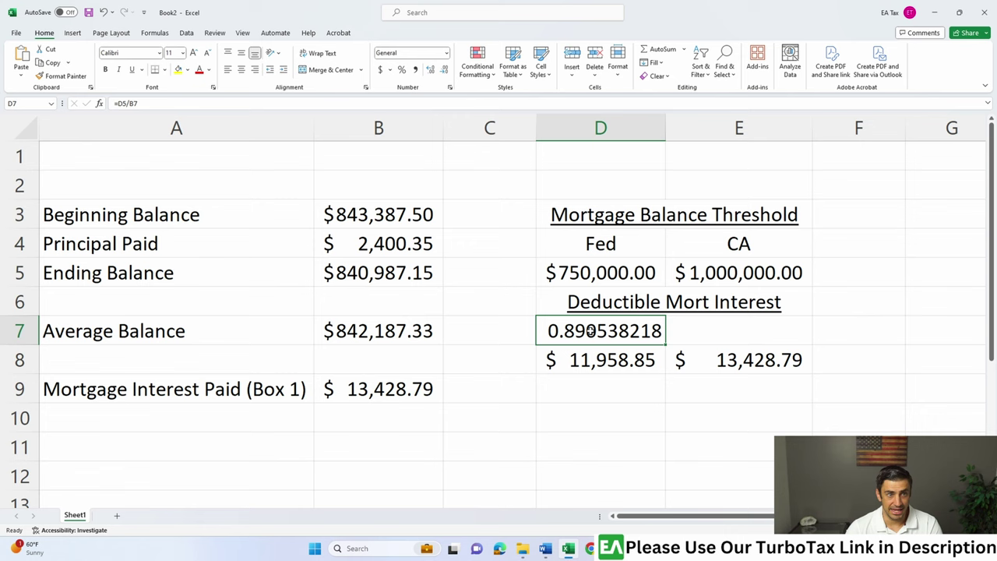
click(408, 391)
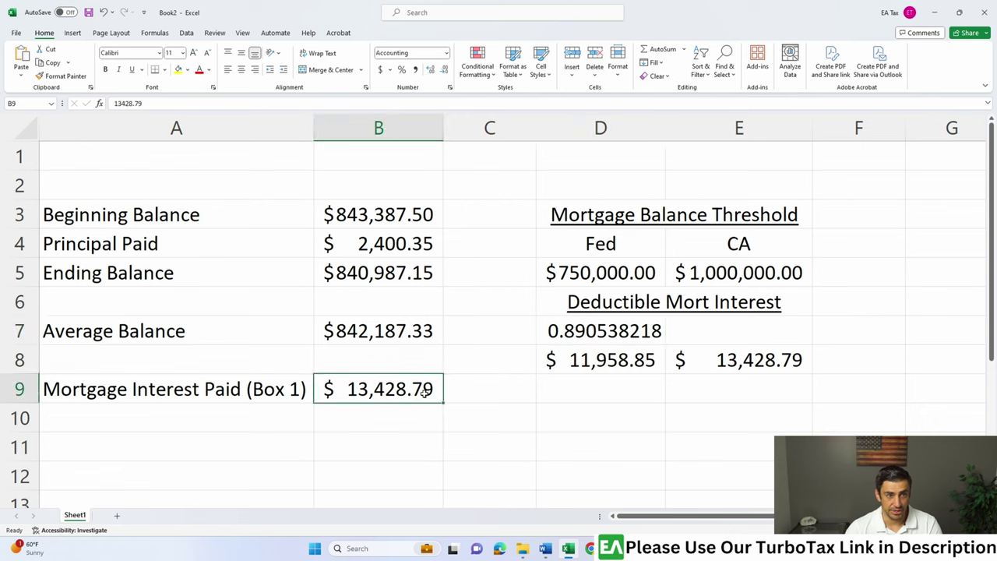
click(606, 365)
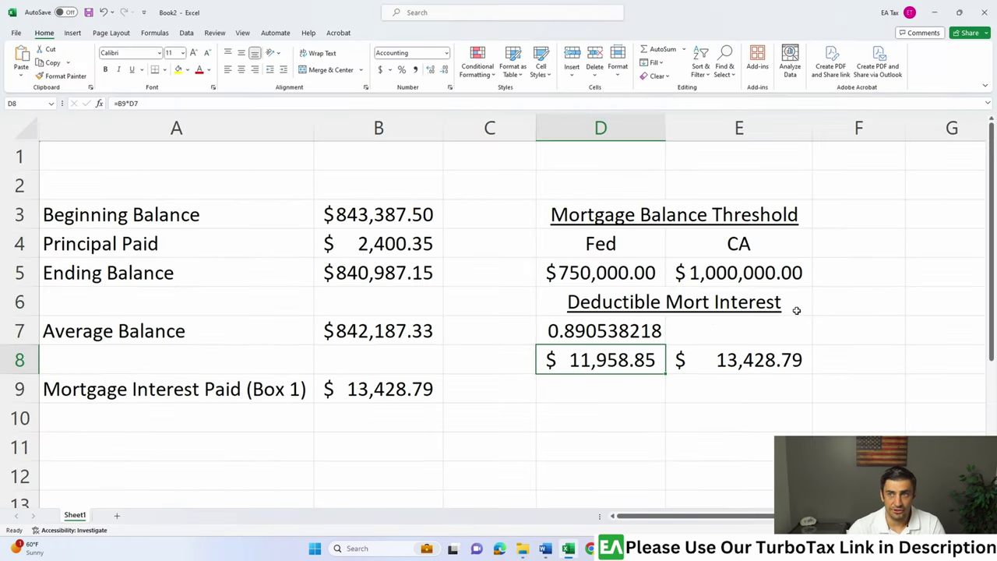
Compare the California mortgage balance threshold with the average balance and check the mortgage interest paid.
click(757, 274)
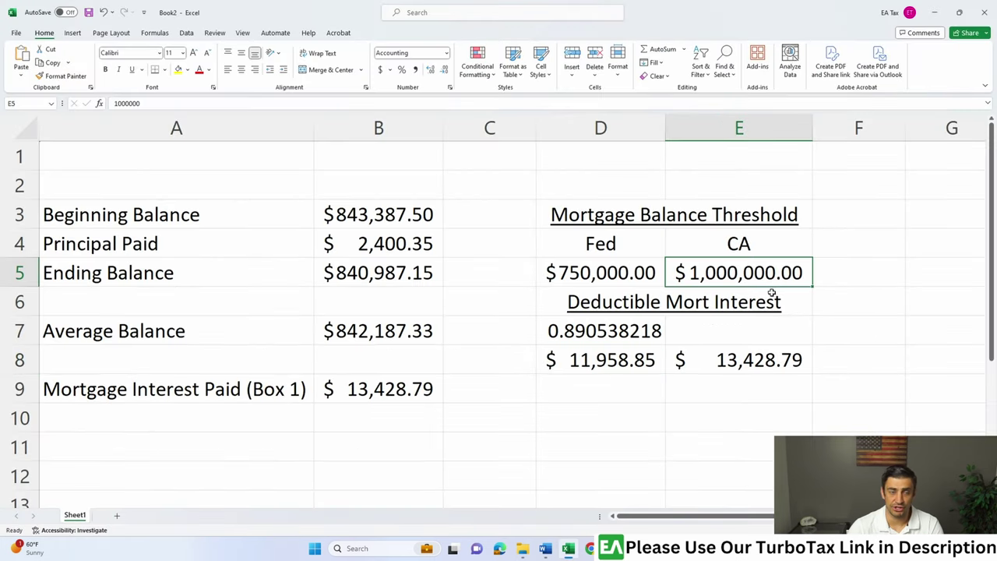
click(404, 346)
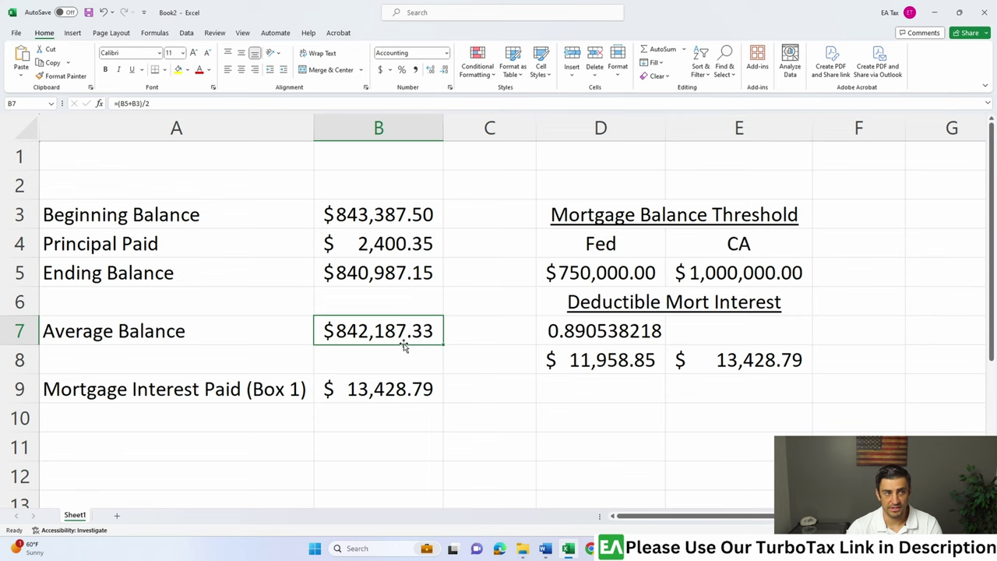
click(412, 391)
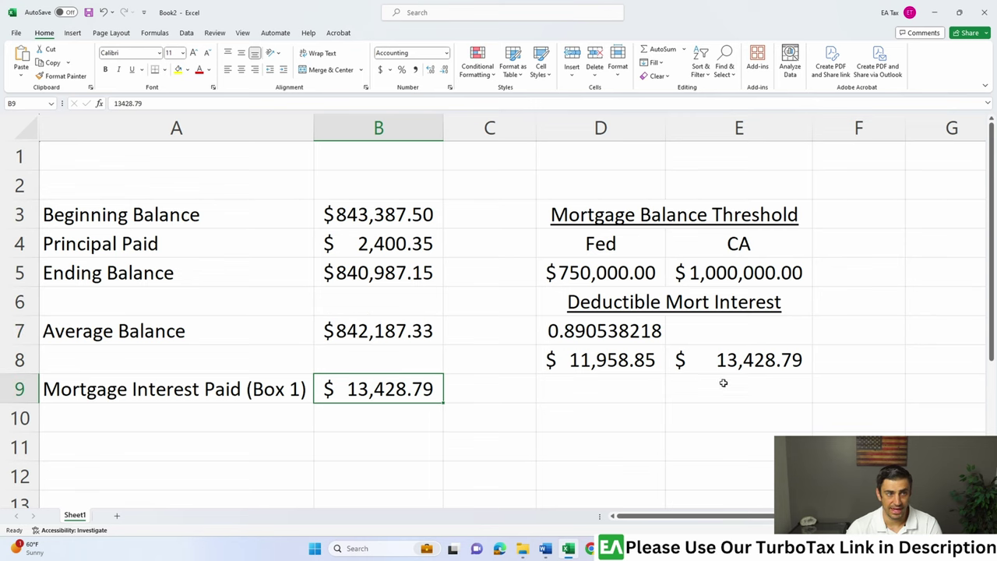
Check the California deductible interest against Box 1, and switch to TurboTax to open the California state return's Mortgage Interest Adjustment.
click(747, 376)
click(401, 392)
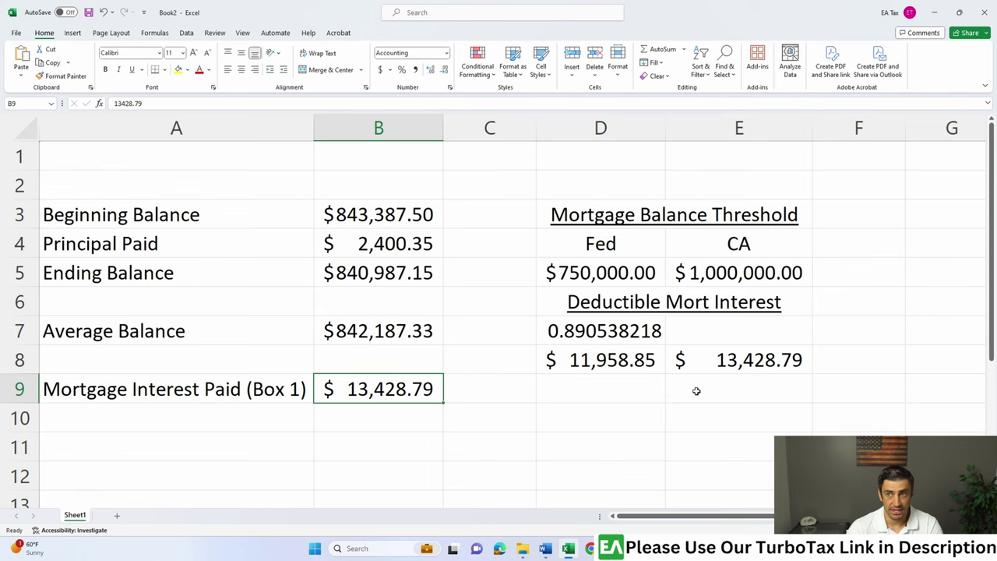
key(alt+Tab)
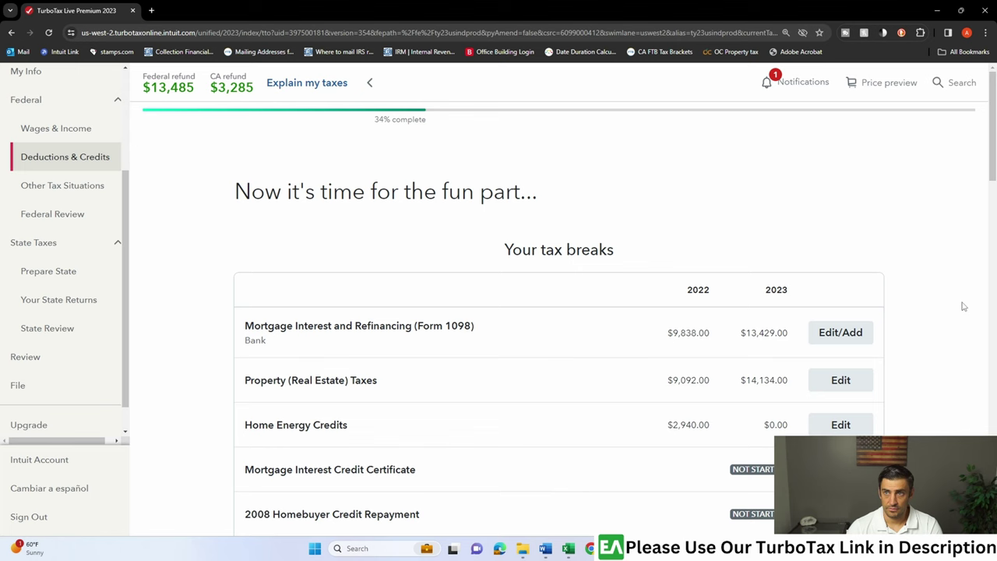
click(56, 335)
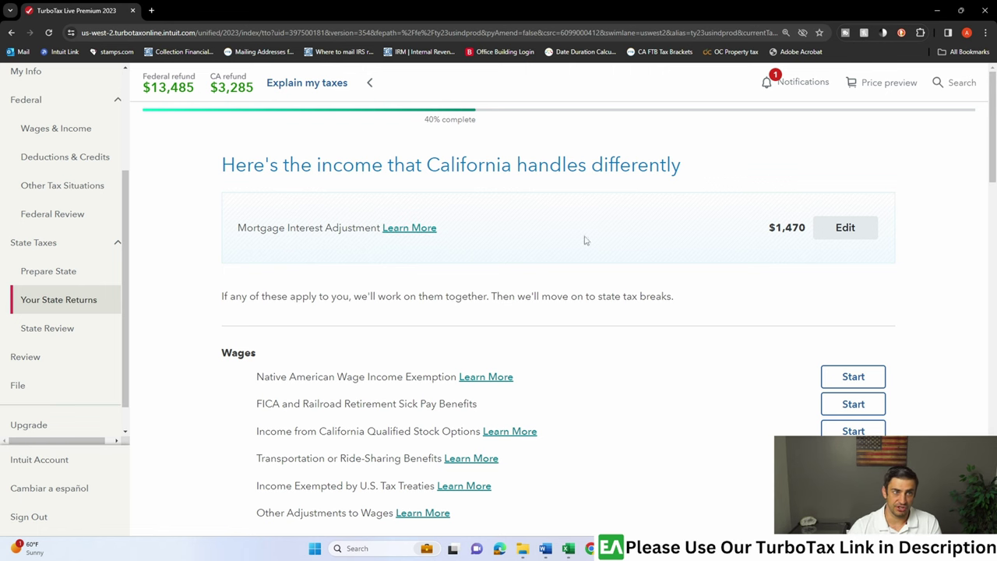
Switch to the Excel workbook and calculate the California minus federal deductible interest in F8 with =E8-D8.
click(570, 550)
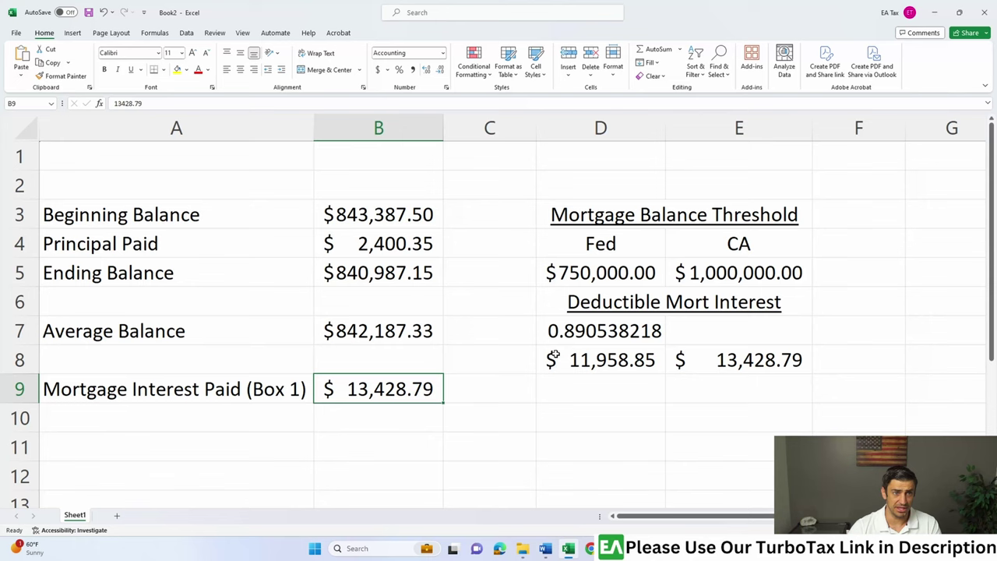
click(880, 354)
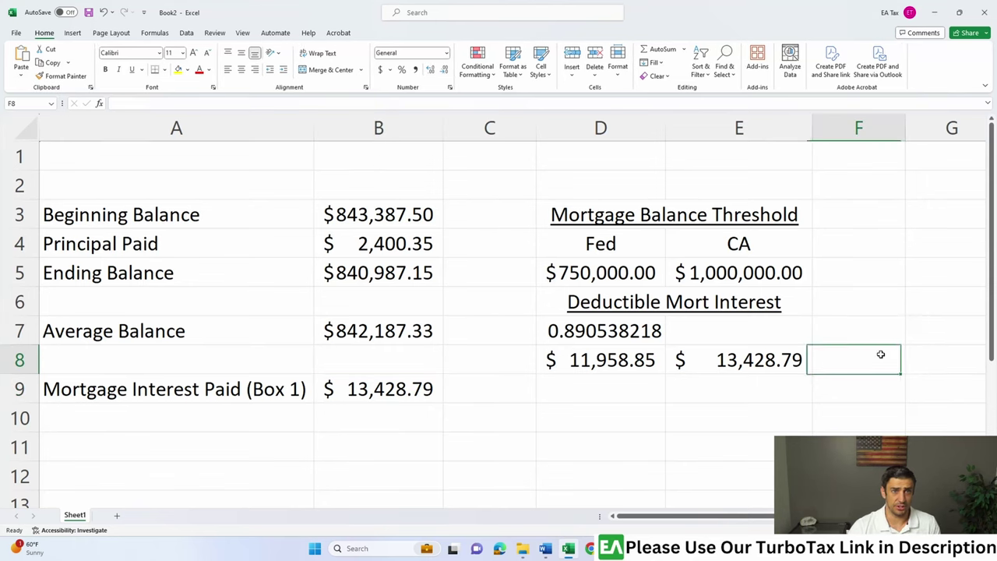
text(=)
click(709, 367)
text(-)
click(632, 363)
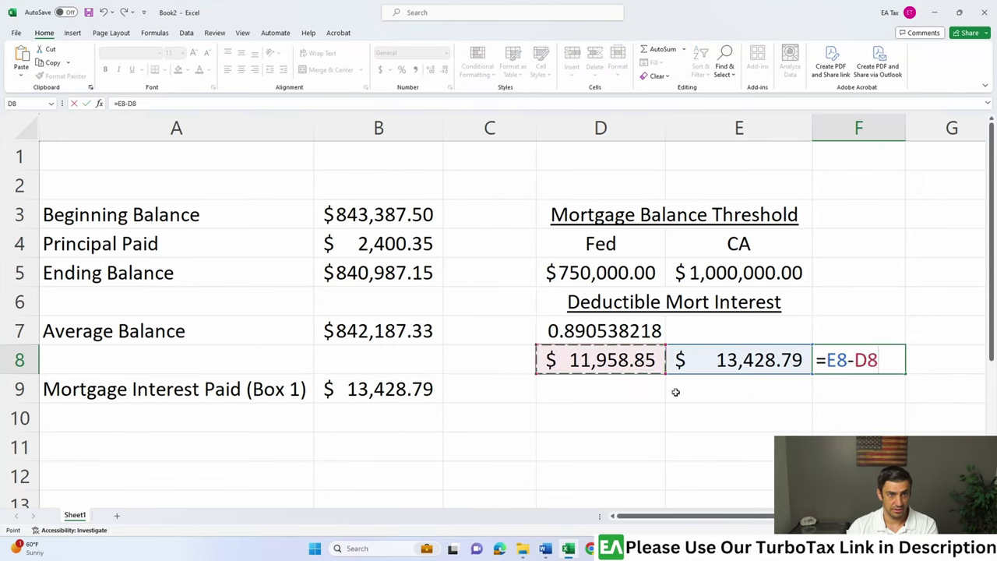
key(Return)
click(849, 360)
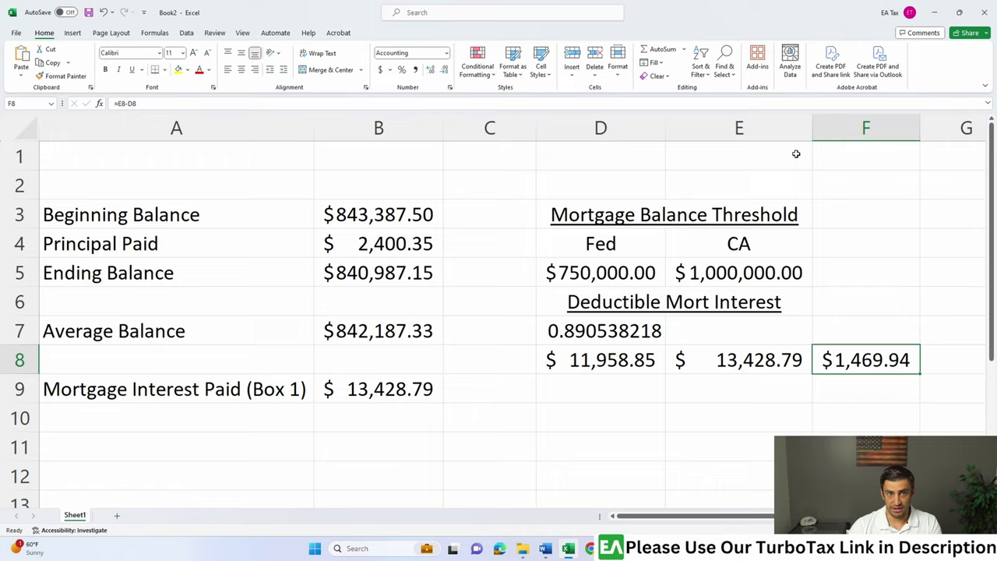
Switch back to TurboTax, start getting the returns ready in the File section, and choose File by mail.
key(super+Down)
click(779, 245)
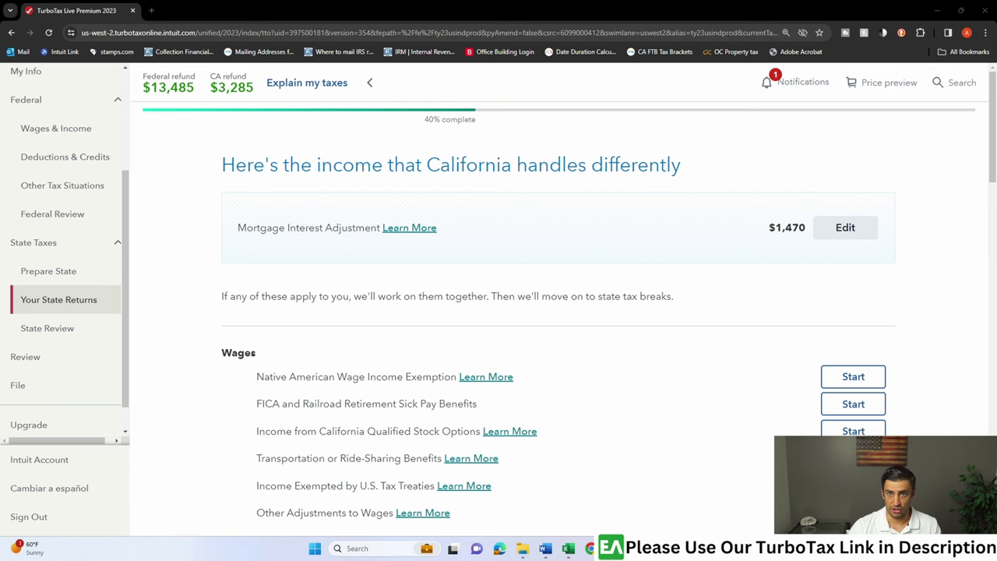
click(48, 388)
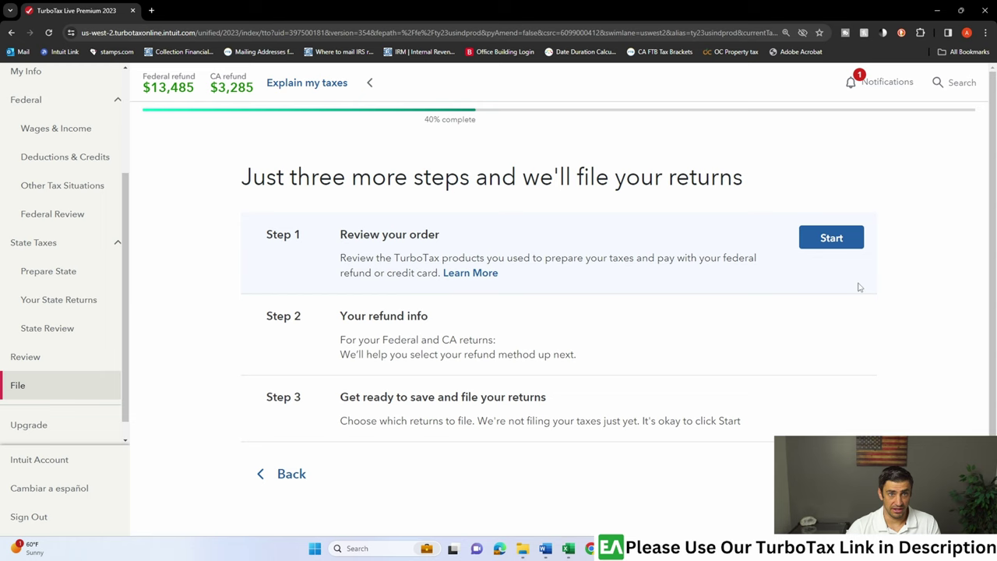
click(826, 239)
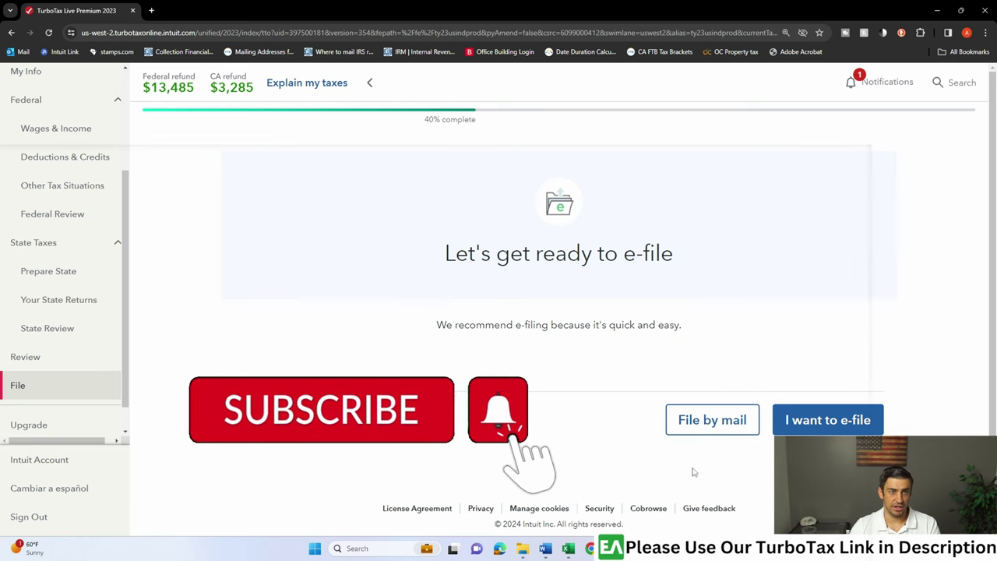
click(720, 421)
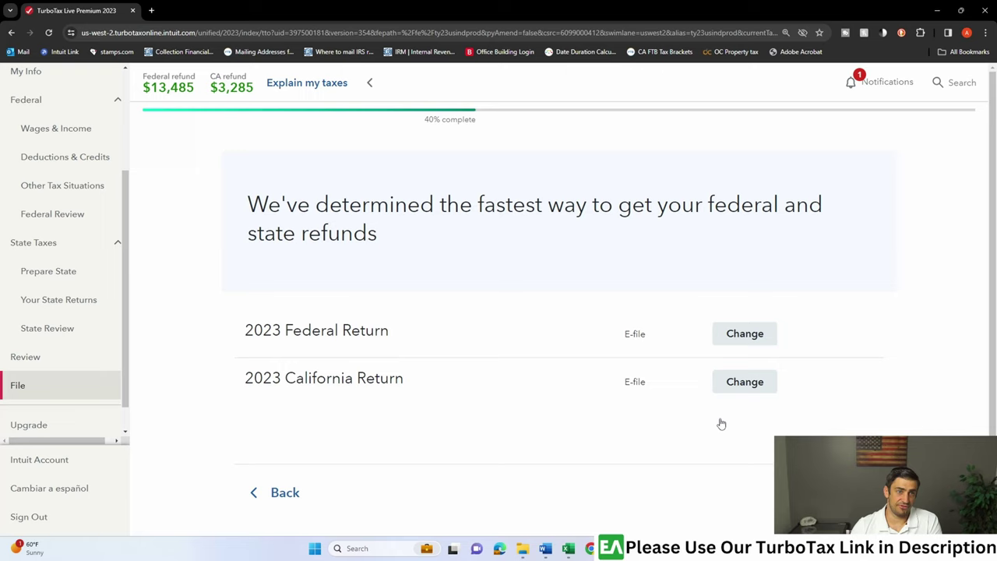
Change the filing method of the 2023 Federal Return to File by mail.
scroll(525, 316, down, 1)
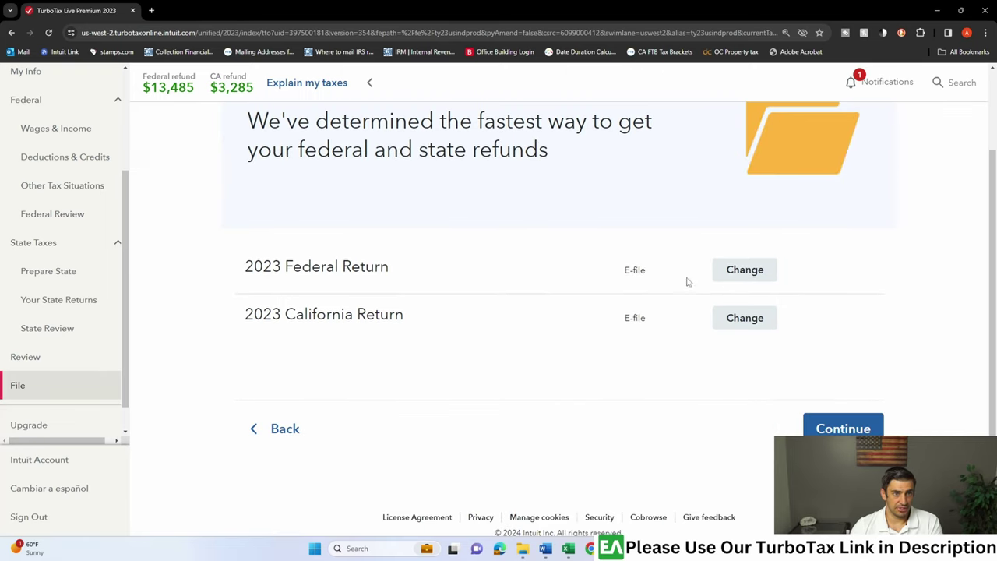
click(737, 273)
click(277, 319)
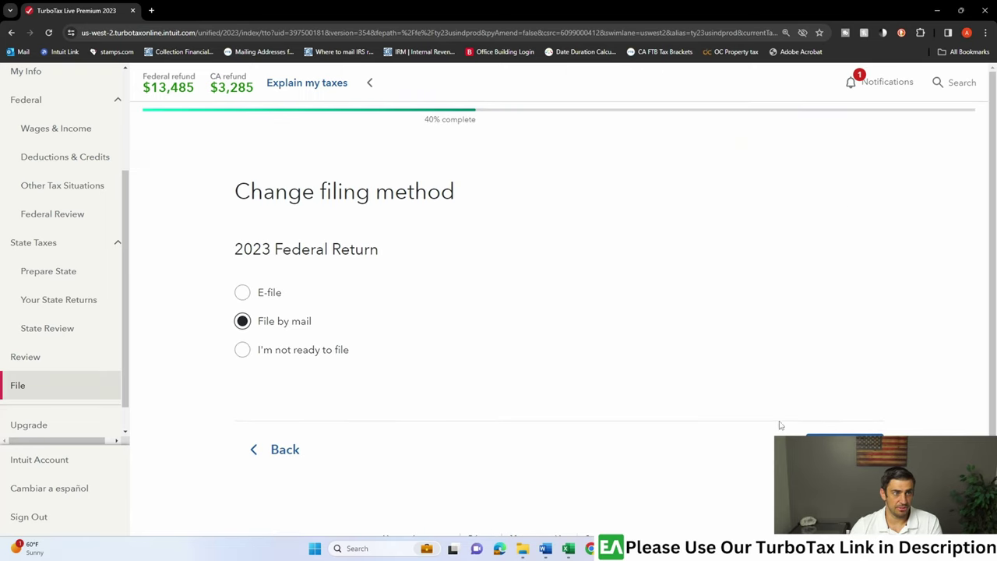
click(819, 440)
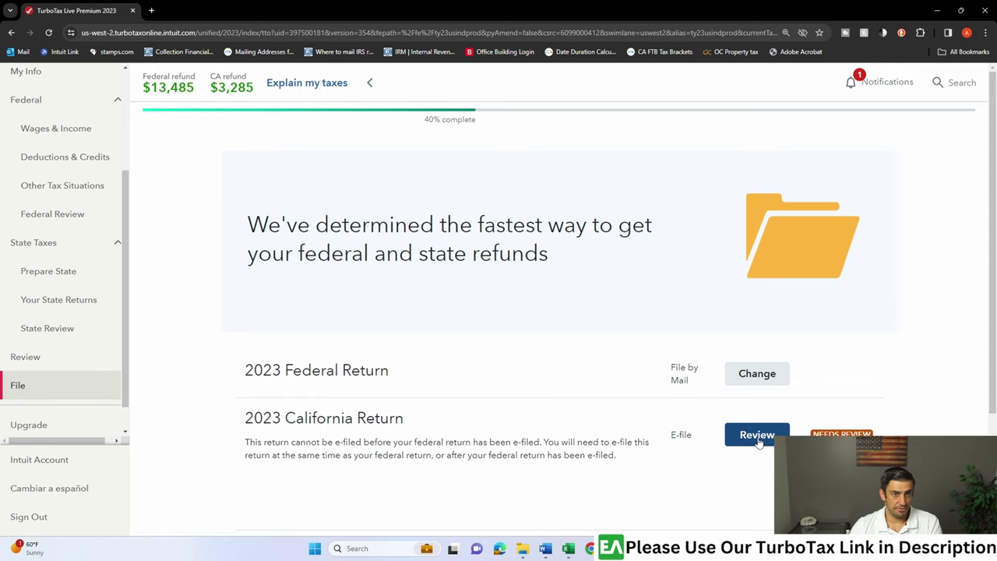
Change the filing method of the 2023 California Return to File by mail.
click(758, 435)
click(242, 335)
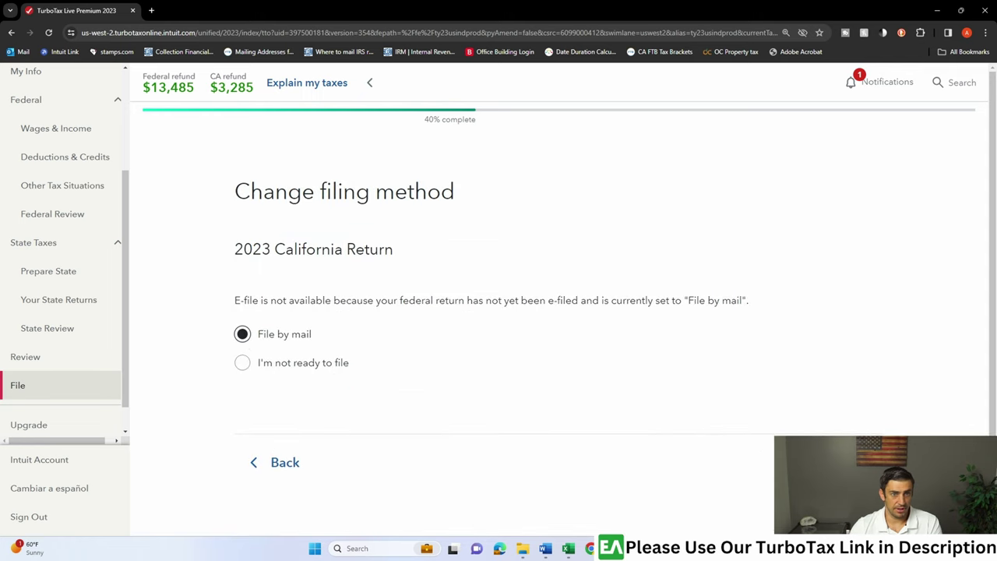
click(826, 462)
Accept the filing methods, continue printing without fixing, and download the 2023 federal and California returns.
scroll(833, 392, down, 2)
click(844, 400)
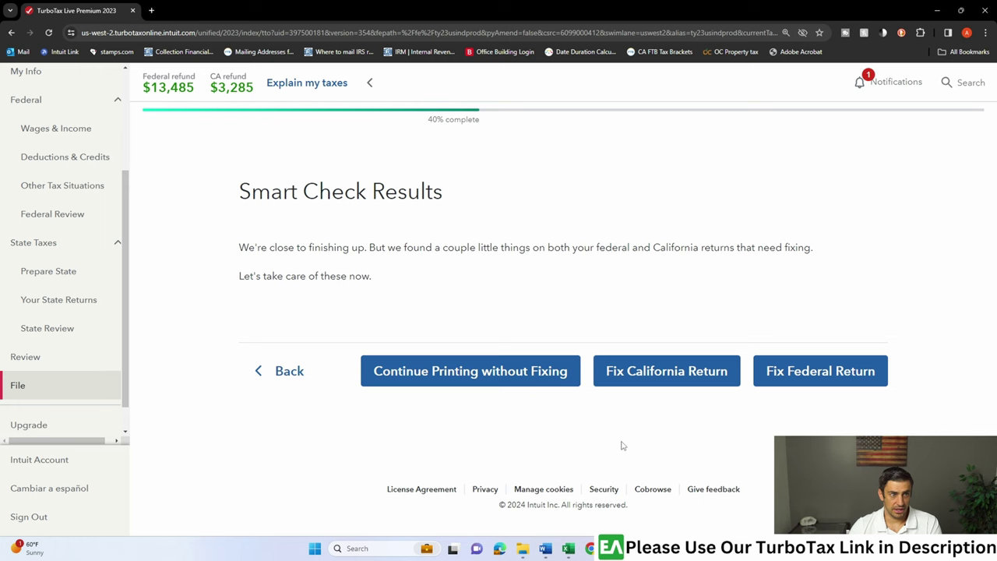
click(449, 372)
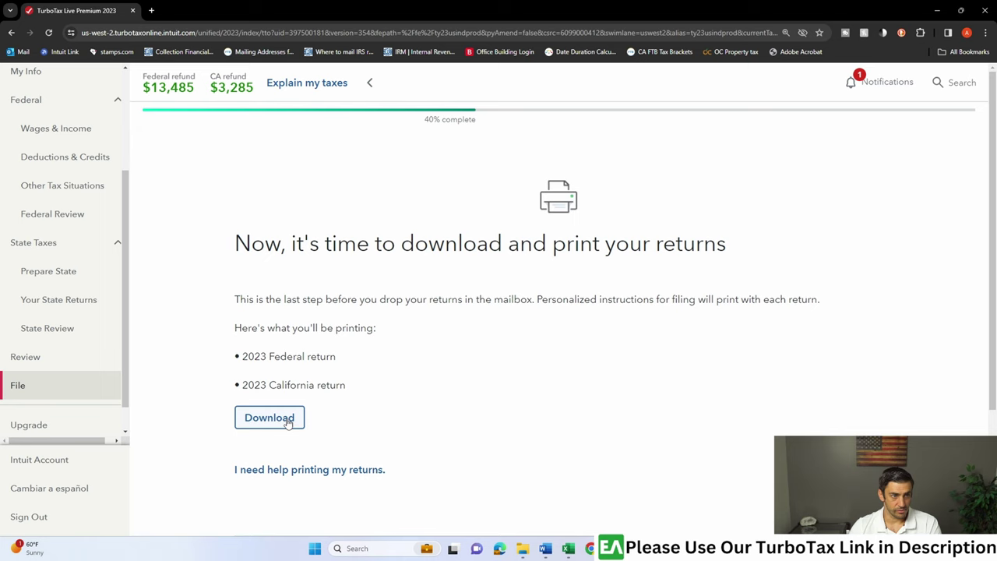
click(269, 418)
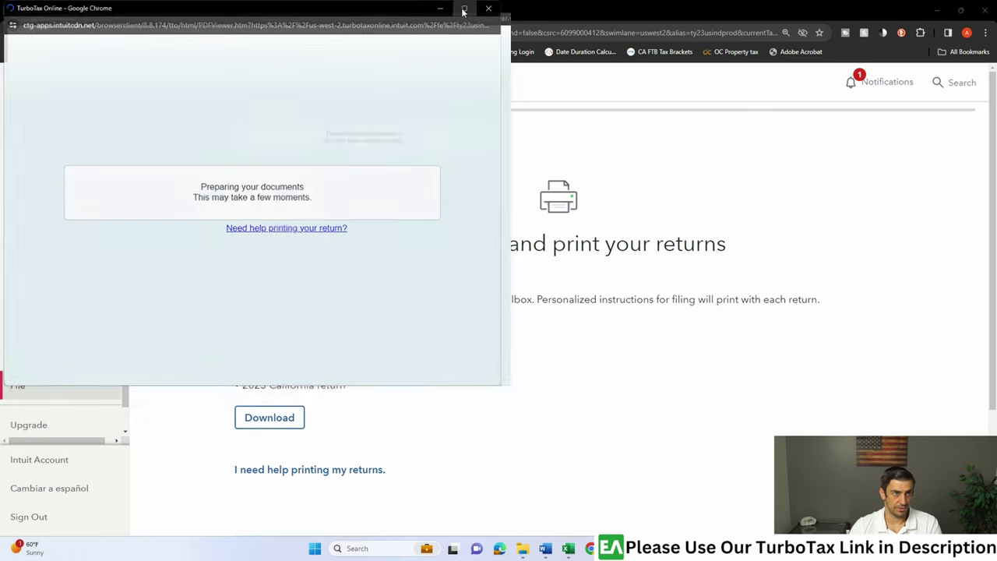
Check the home mortgage interest on line 8a of the federal Schedule A in the return PDF.
scroll(863, 326, up, 2)
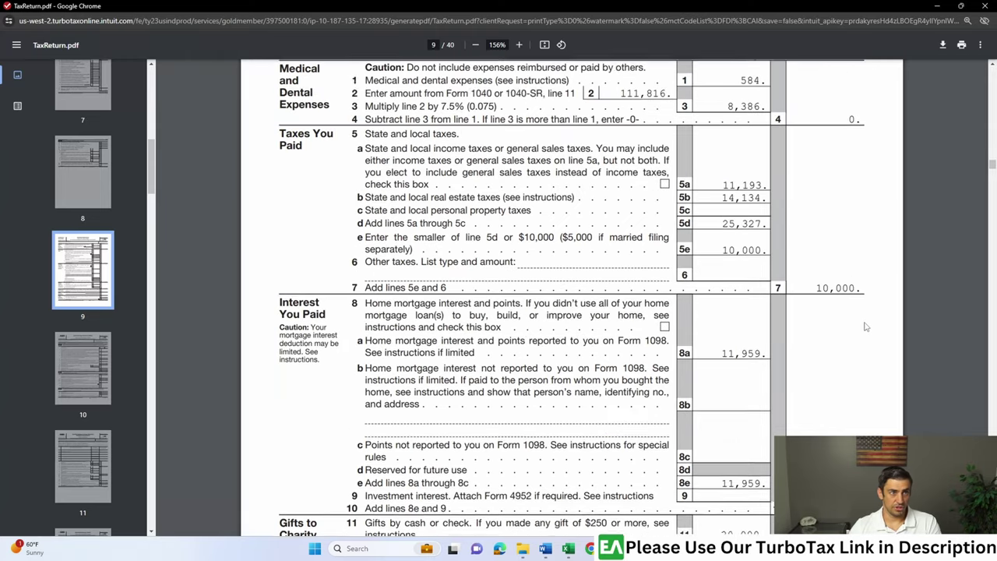
scroll(747, 308, down, 3)
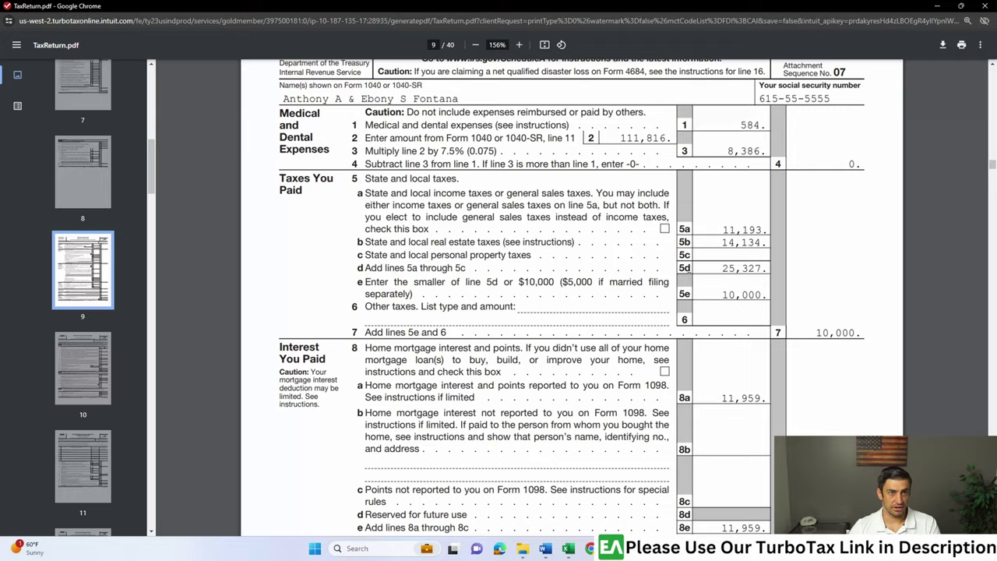
drag(715, 292, 755, 294)
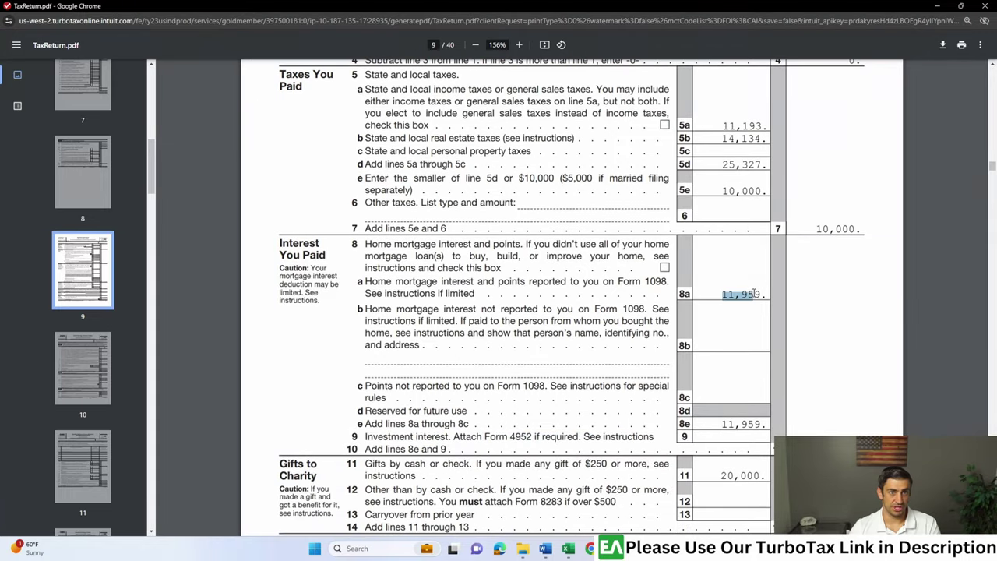
Go to Part II of Schedule CA (540) and check the line 8a federal mortgage interest amount and California addition.
scroll(471, 377, down, 1)
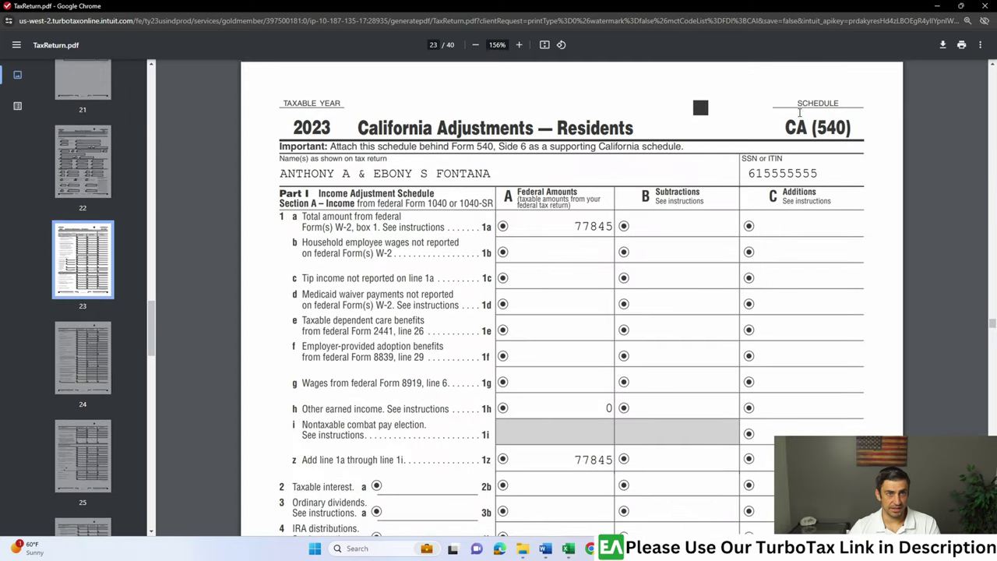
scroll(723, 245, down, 20)
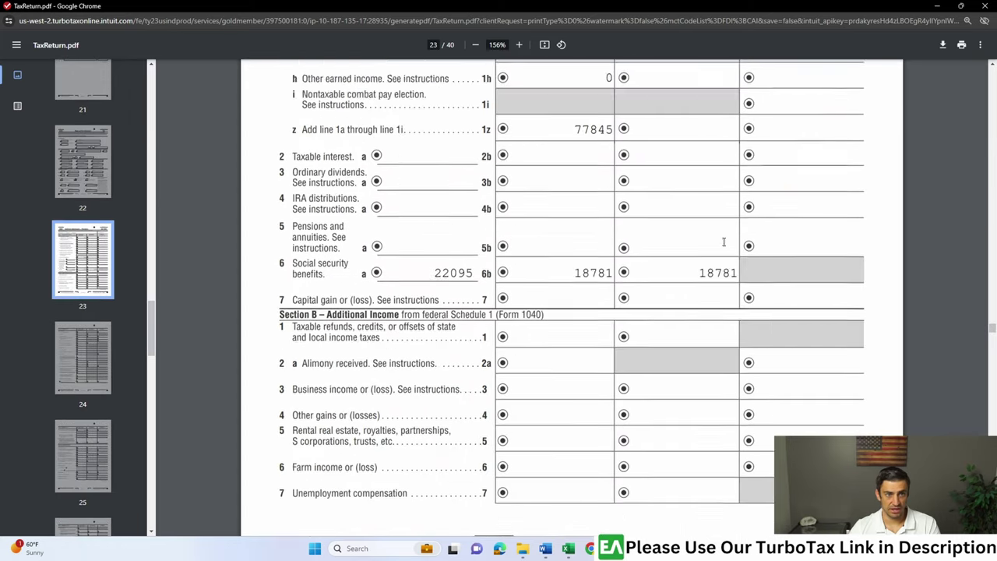
scroll(709, 269, down, 20)
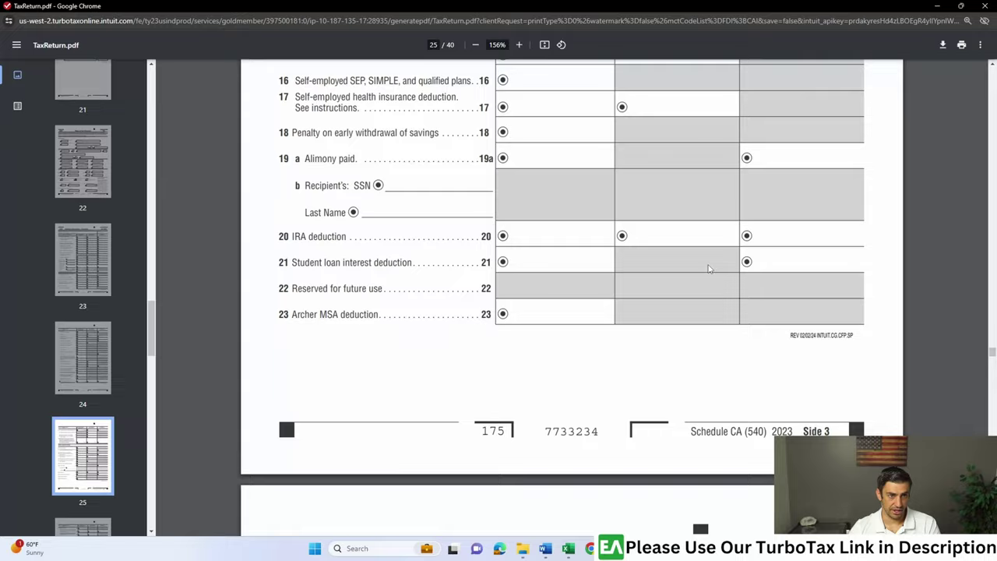
scroll(709, 267, down, 10)
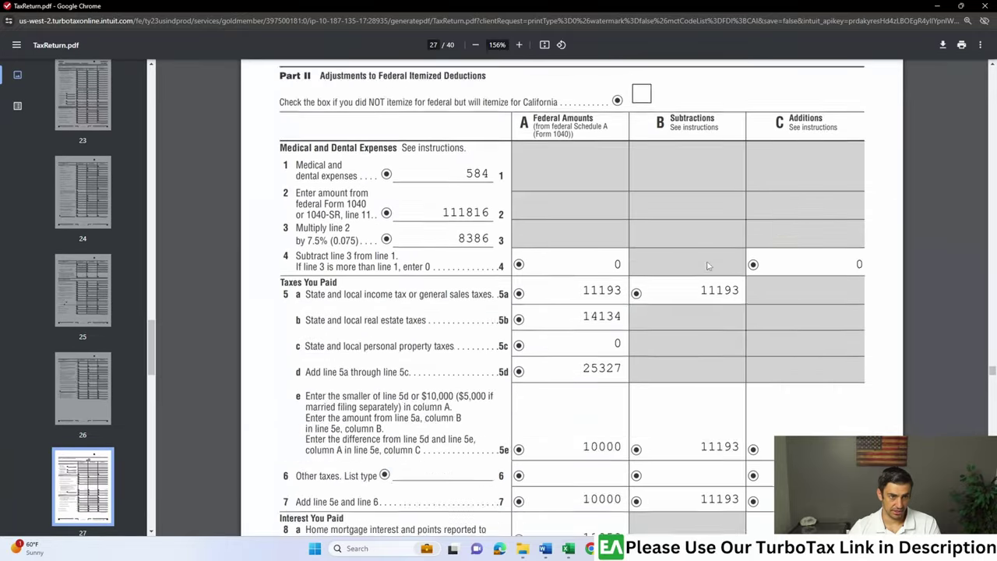
scroll(708, 266, down, 3)
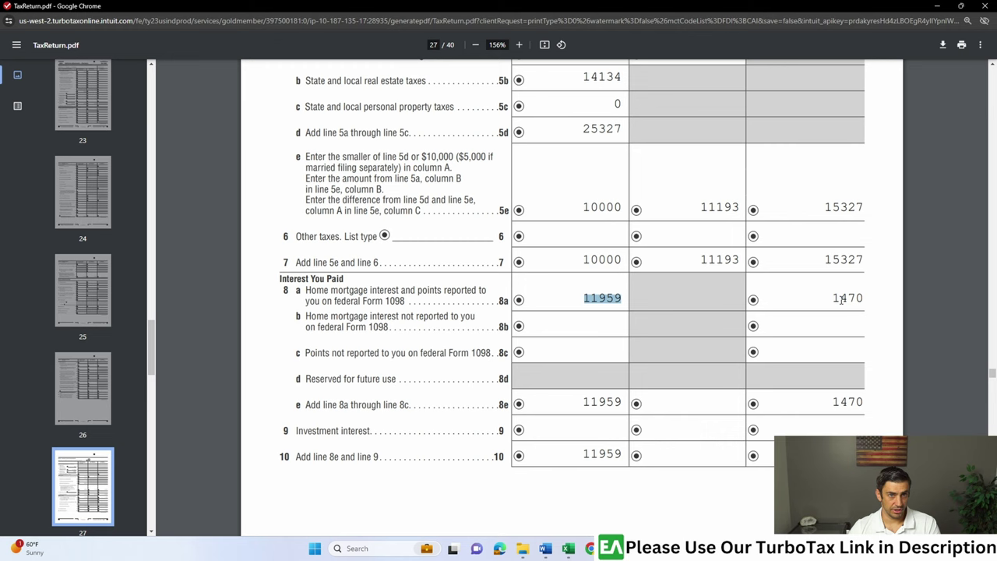
drag(829, 298, 863, 299)
click(865, 321)
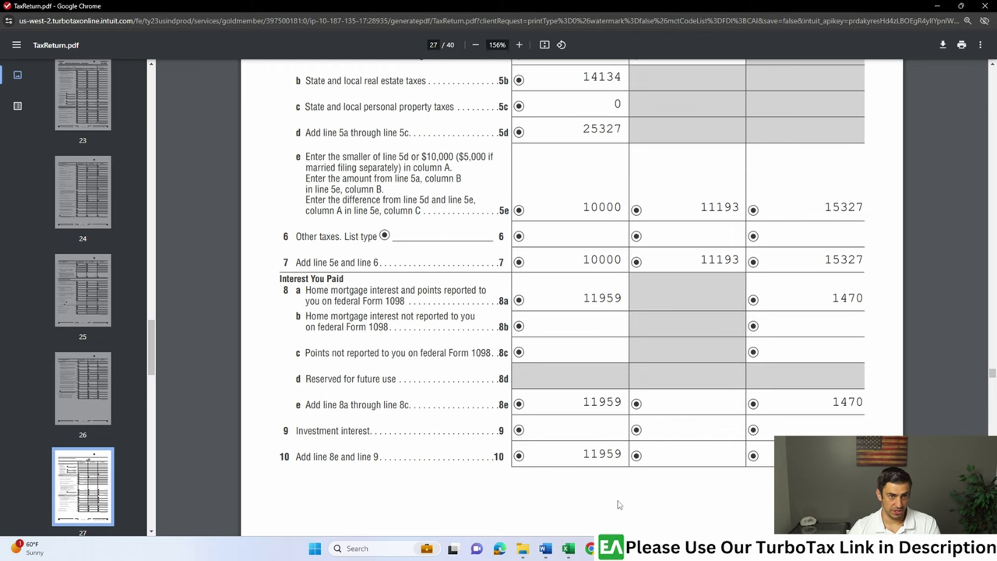